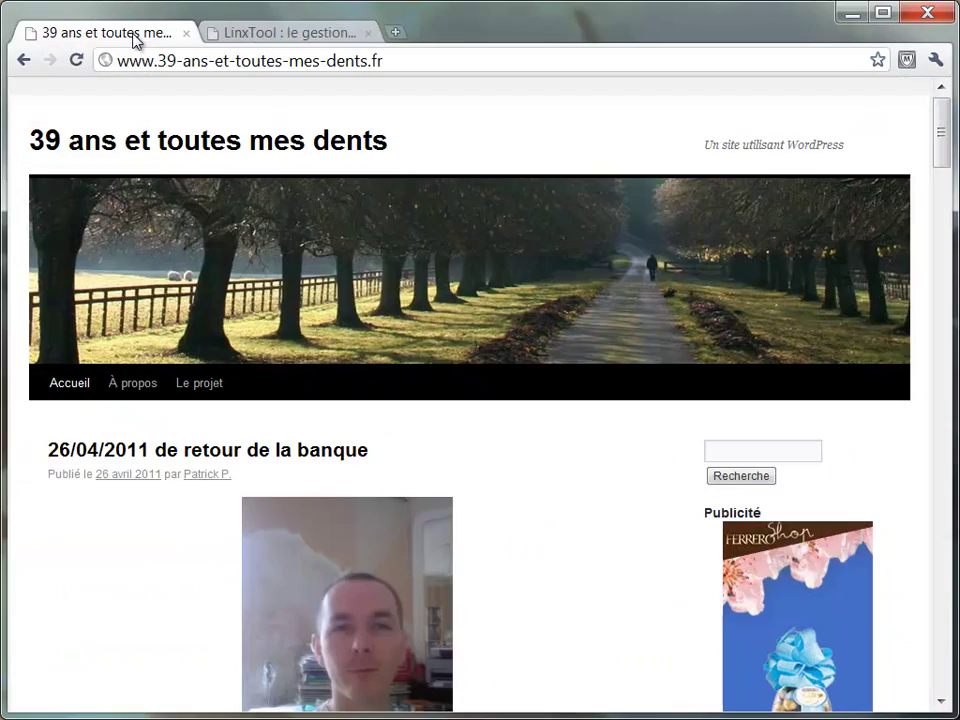
Step: Look through the recent posts on the blog's homepage and return to its header
{"action": "middle_click", "coordinate": [557, 125]}
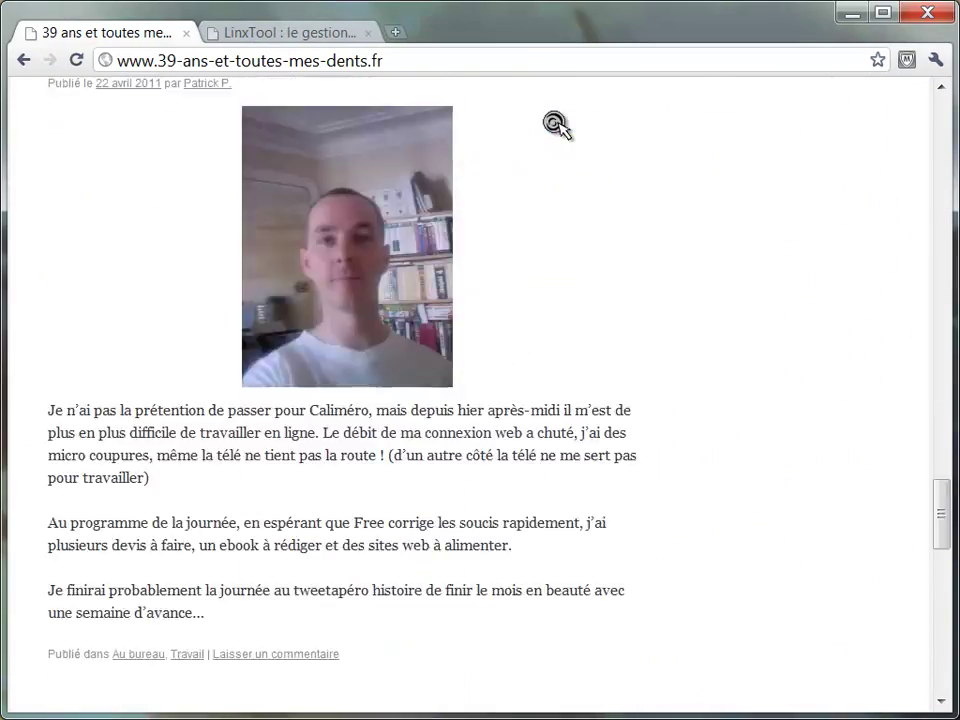
{"action": "scroll", "coordinate": [557, 125], "scroll_direction": "up", "scroll_amount": 15}
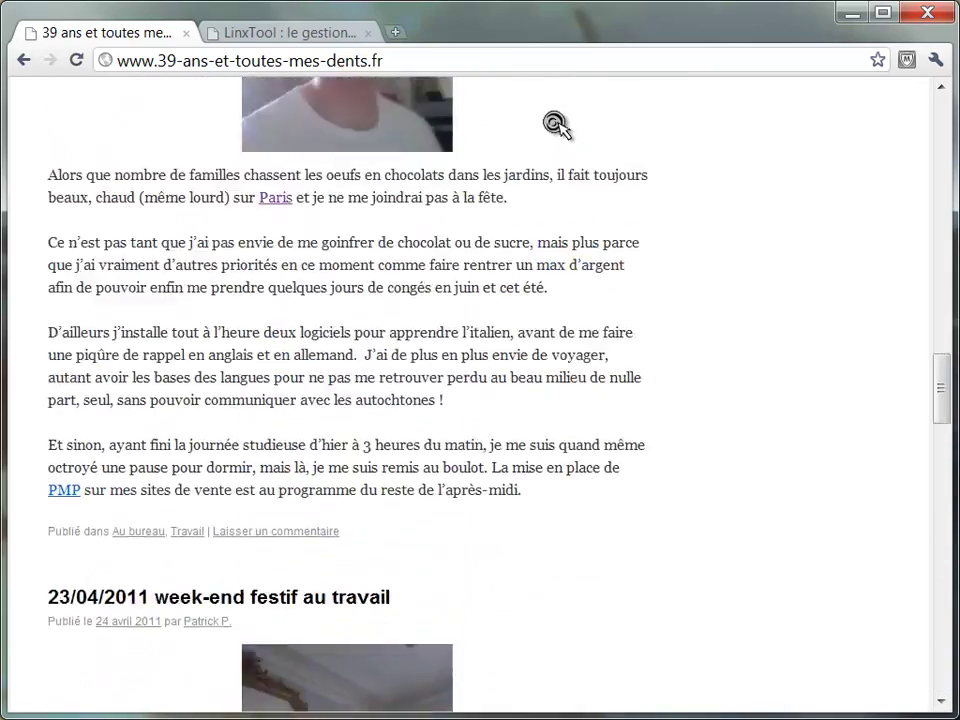
{"action": "scroll", "coordinate": [557, 125], "scroll_direction": "up", "scroll_amount": 10}
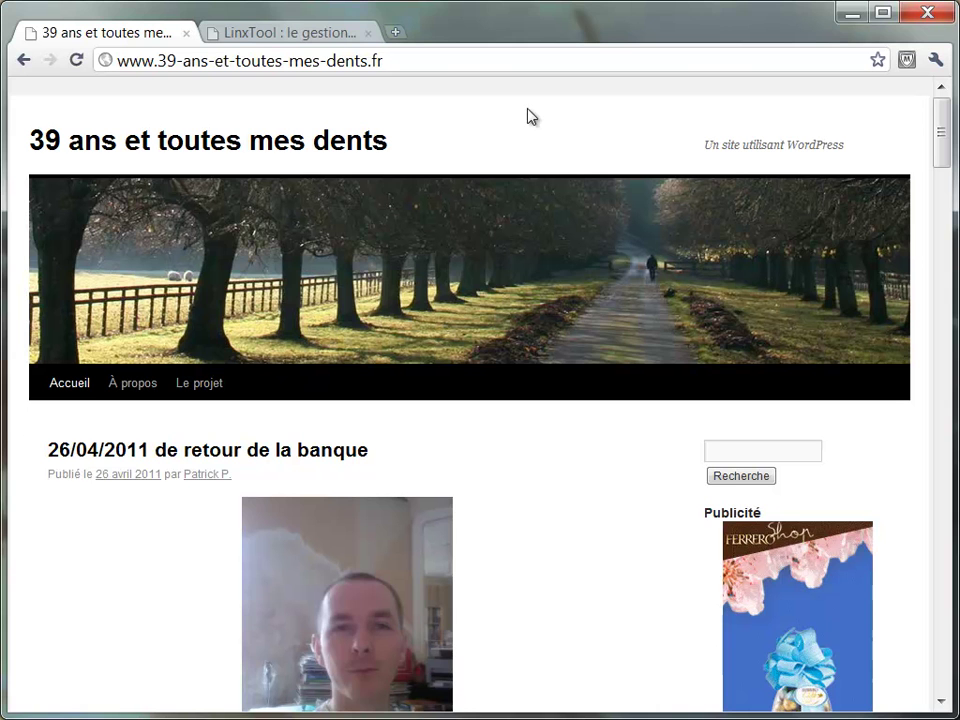
Step: Open the blog's WordPress administration and locate LinxTool for WordPress among the activated extensions
{"action": "left_click", "coordinate": [548, 60]}
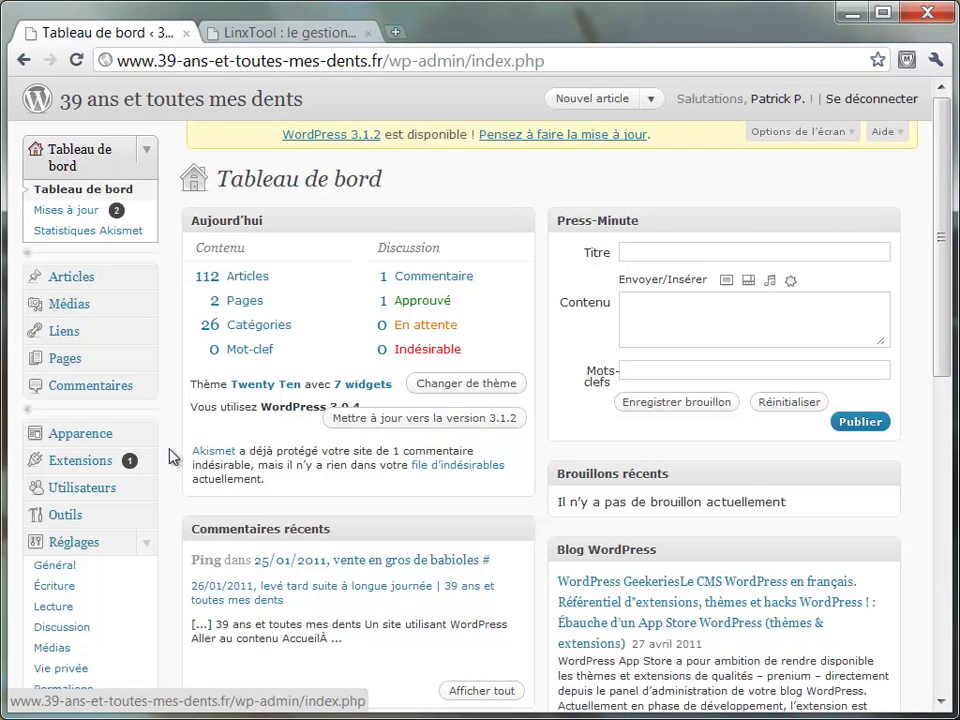
{"action": "left_click", "coordinate": [120, 463]}
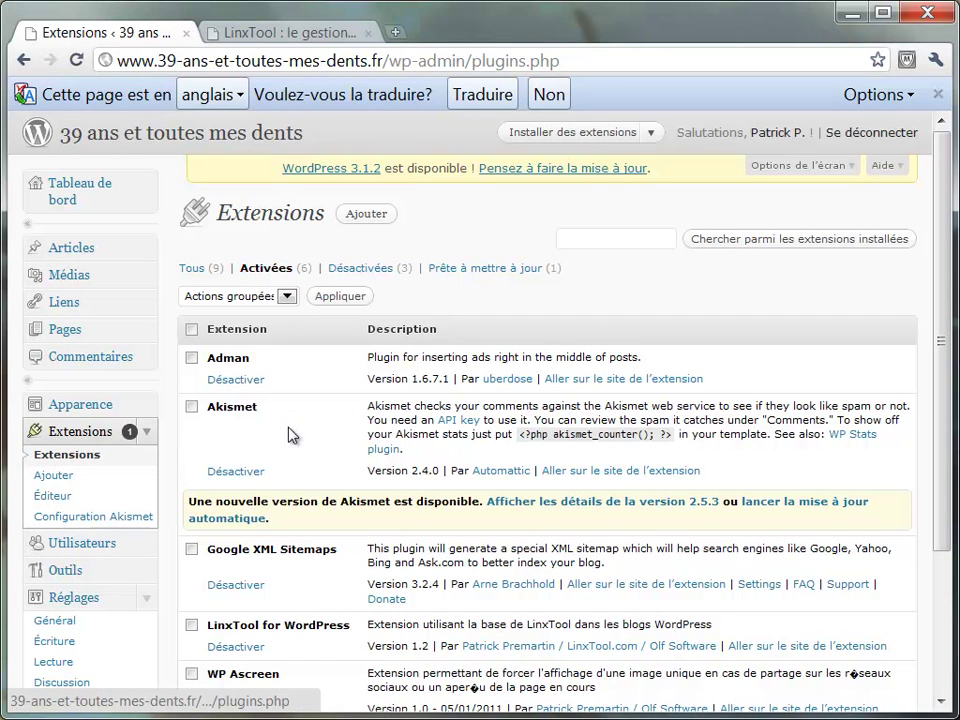
{"action": "scroll", "coordinate": [290, 431], "scroll_direction": "down", "scroll_amount": 1}
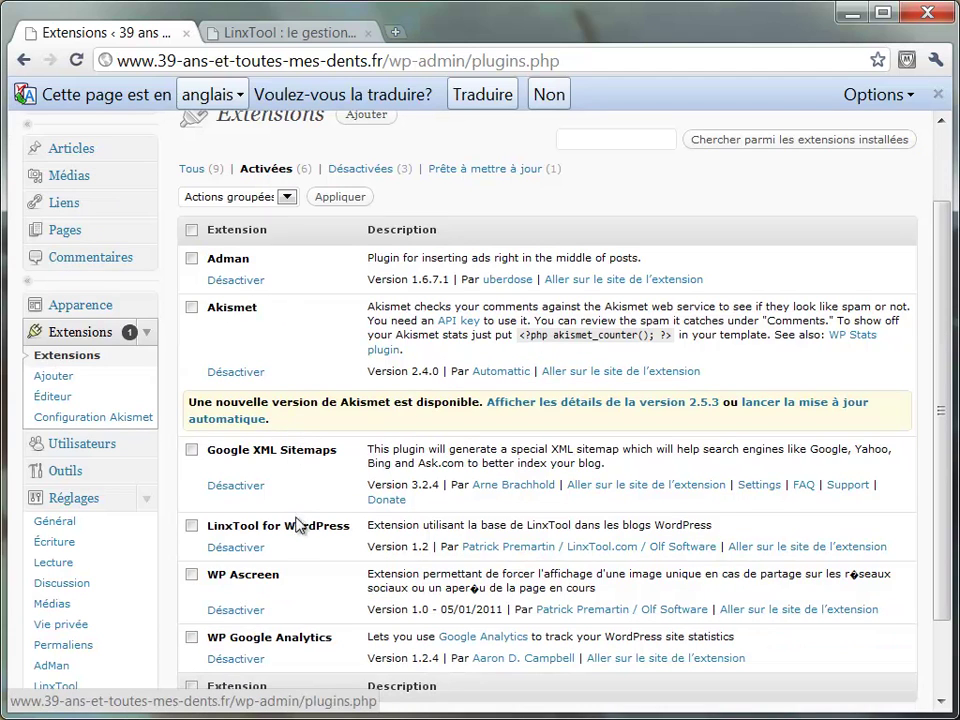
{"action": "left_click_drag", "start_coordinate": [198, 526], "coordinate": [353, 538]}
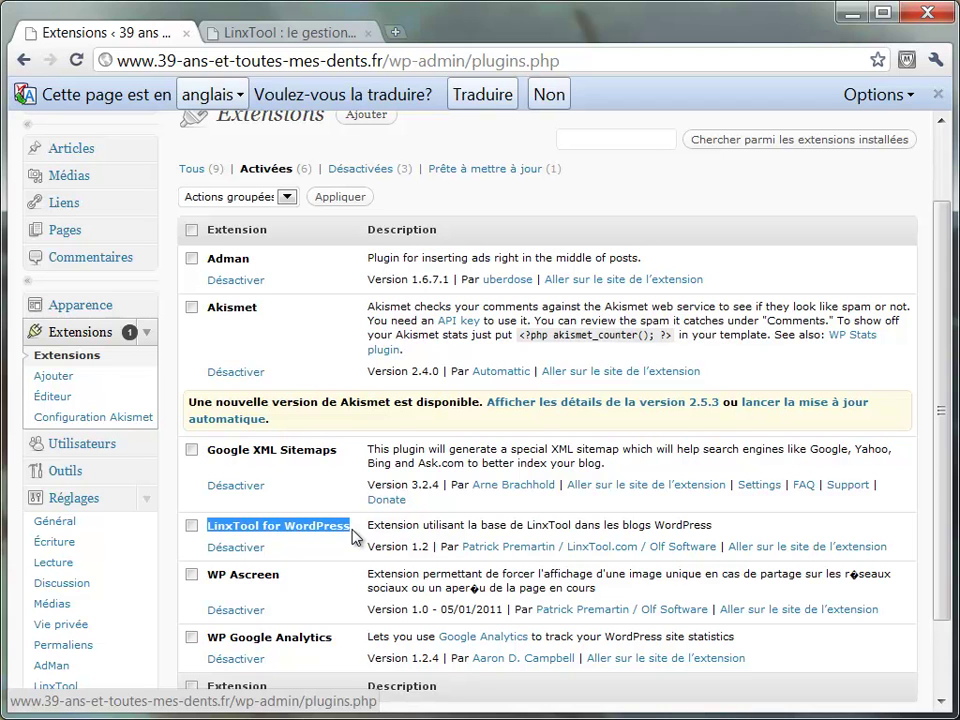
{"action": "left_click", "coordinate": [171, 600]}
Step: Open the LinxTool for WordPress settings and review the API key and link target options
{"action": "left_click", "coordinate": [121, 507]}
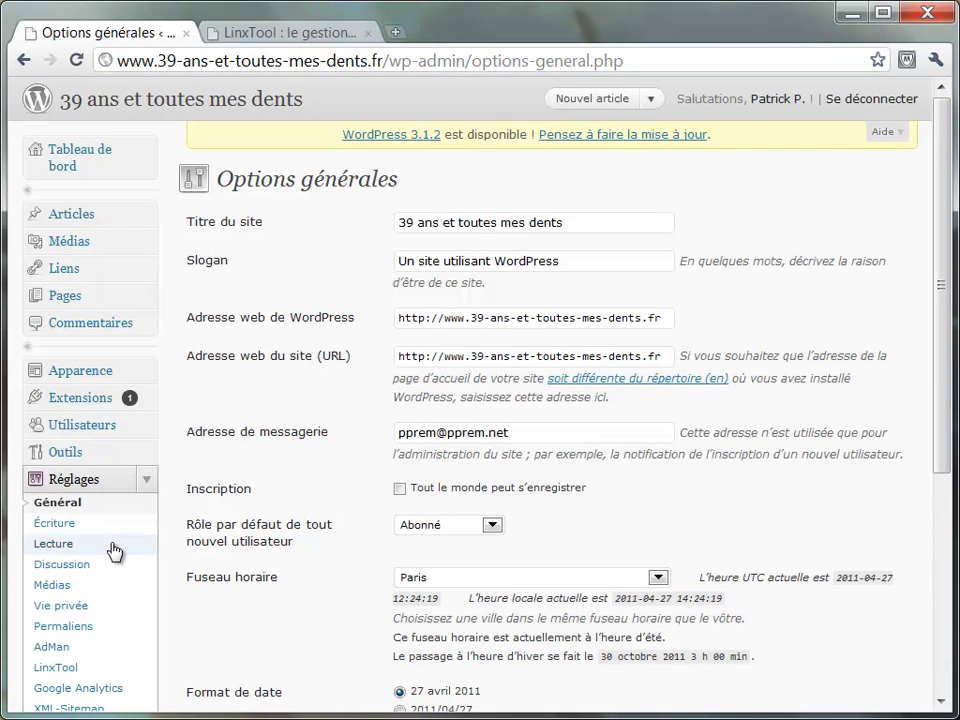
{"action": "left_click", "coordinate": [70, 669]}
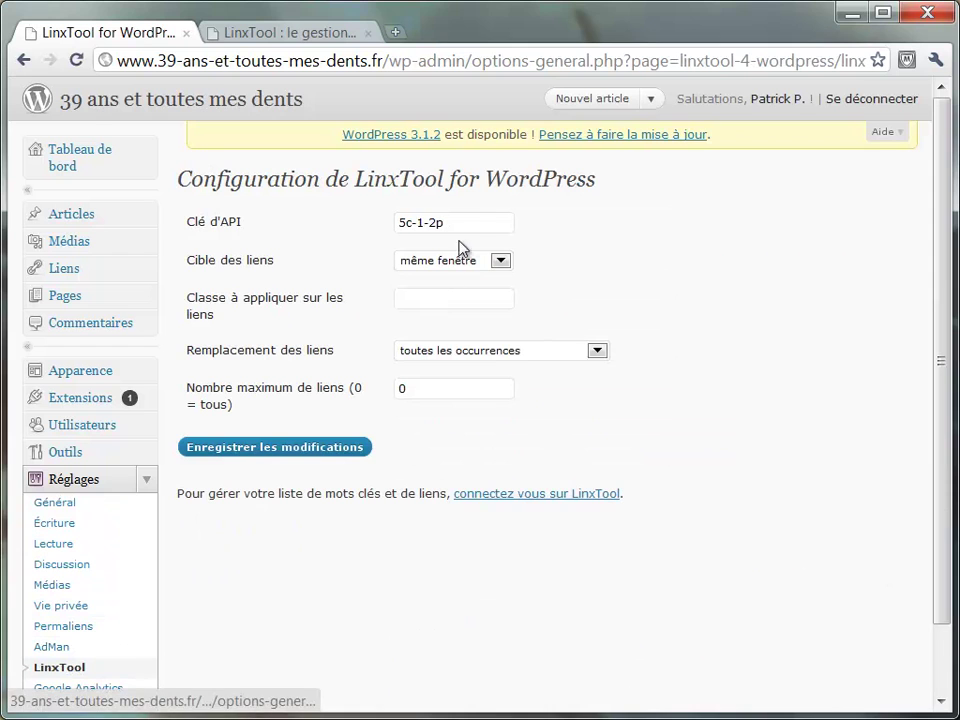
{"action": "left_click_drag", "start_coordinate": [478, 221], "coordinate": [360, 225]}
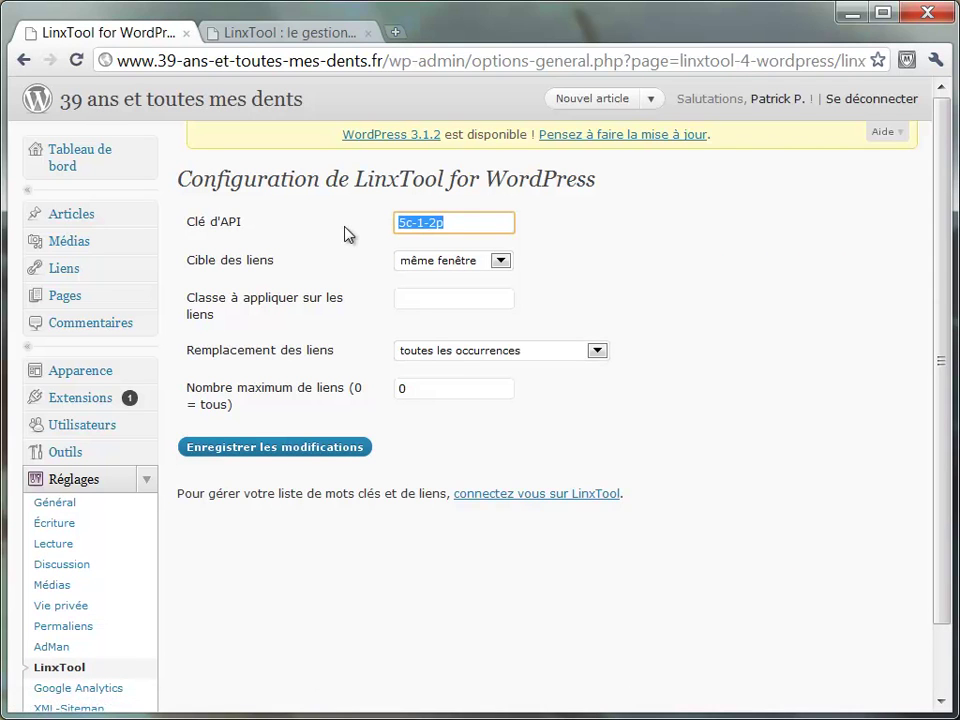
{"action": "left_click", "coordinate": [480, 260]}
{"action": "left_click", "coordinate": [481, 262]}
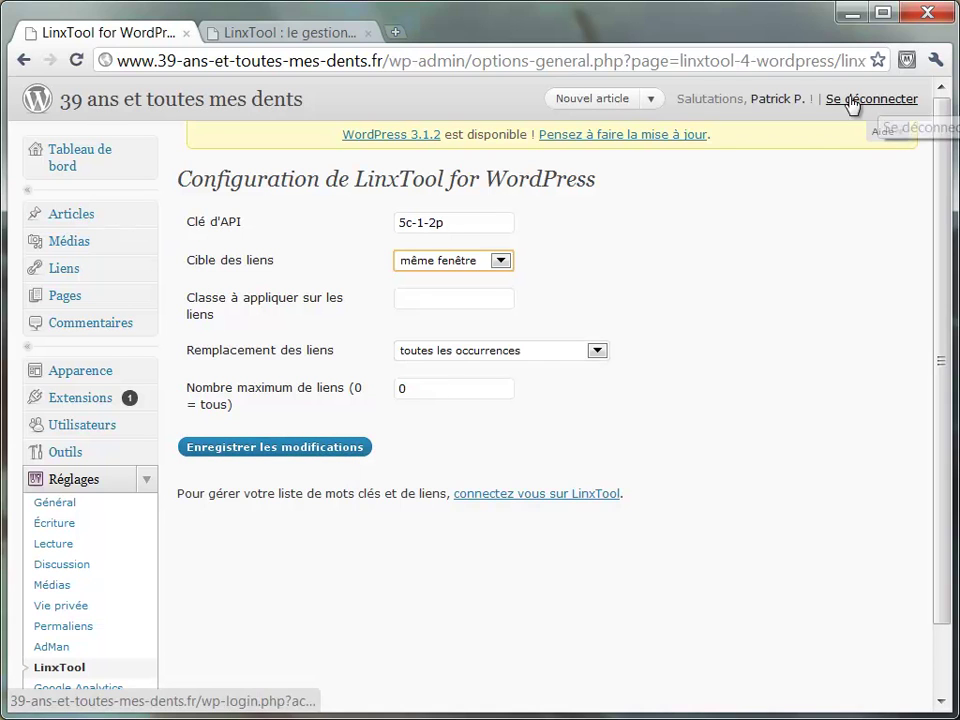
Step: Create a new article titled "27/04/2011 création et mise en ligne de vidéos", correcting the spelling of "création"
{"action": "left_click", "coordinate": [619, 101]}
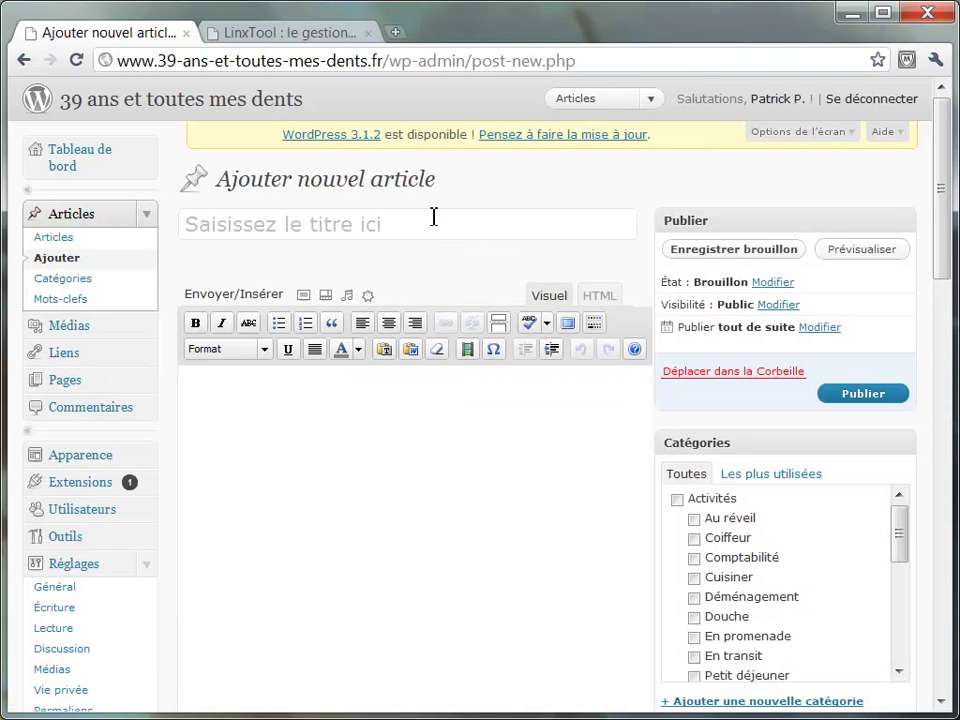
{"action": "type", "text": "27"}
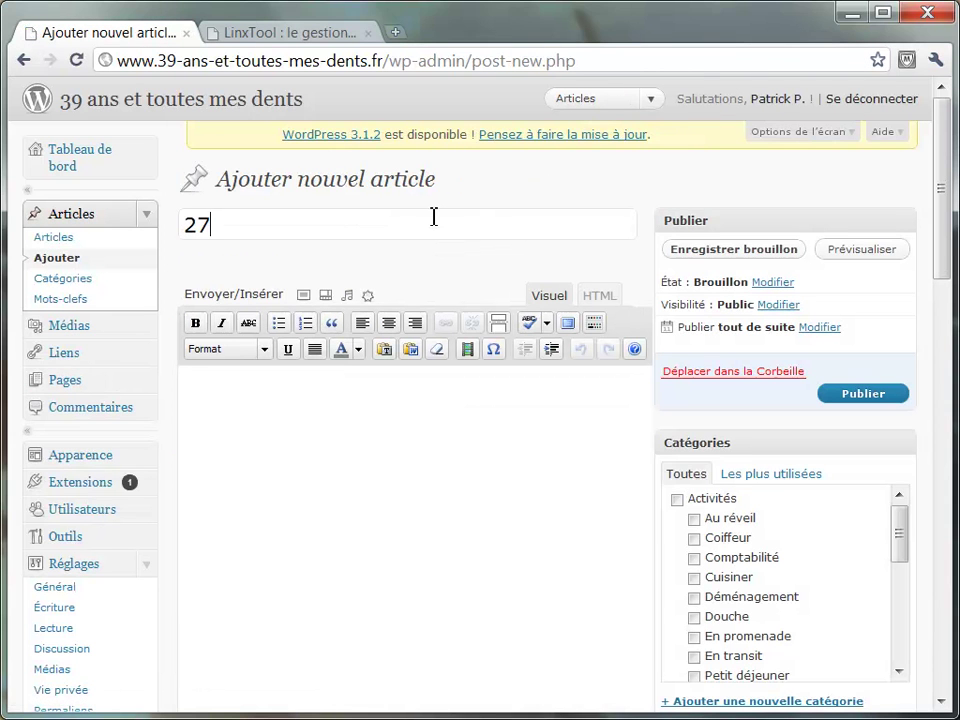
{"action": "type", "text": "/04/2011"}
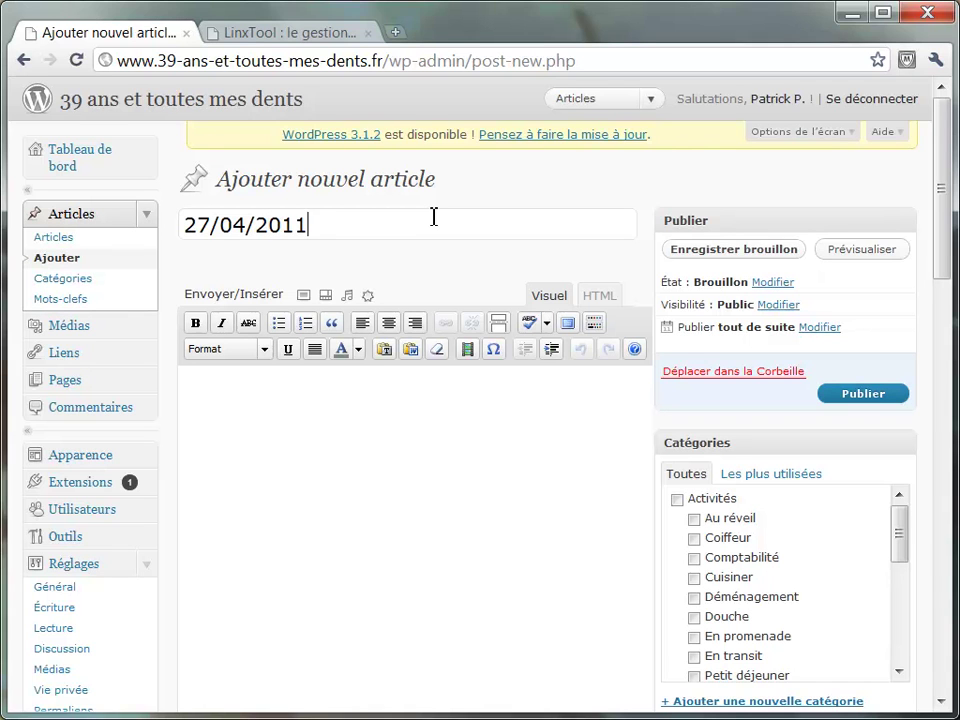
{"action": "type", "text": " mise"}
{"action": "key", "text": "BackSpace"}
{"action": "key", "text": "BackSpace"}
{"action": "key", "text": "BackSpace"}
{"action": "key", "text": "BackSpace"}
{"action": "key", "text": "BackSpace"}
{"action": "type", "text": "creation et mise "}
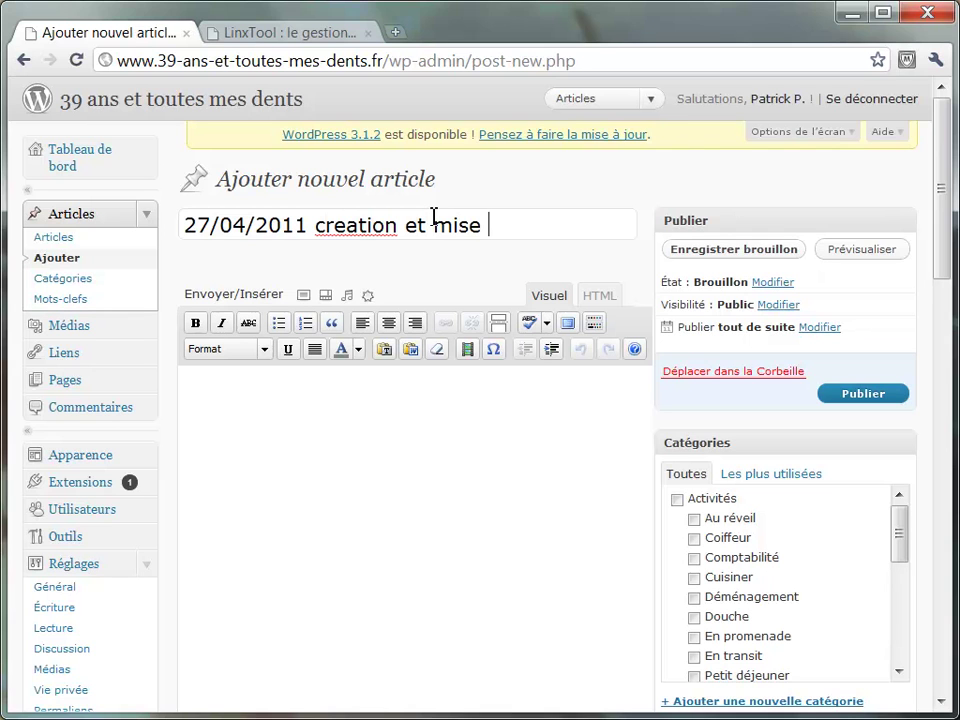
{"action": "type", "text": "en ligne de vidéos"}
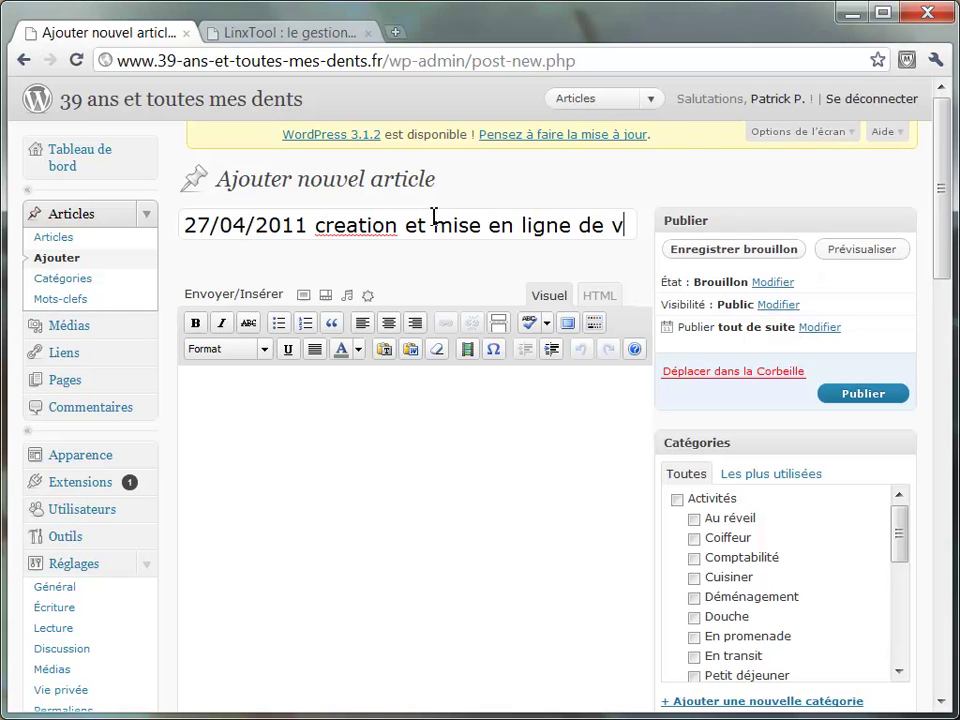
{"action": "right_click", "coordinate": [314, 227]}
{"action": "left_click", "coordinate": [372, 242]}
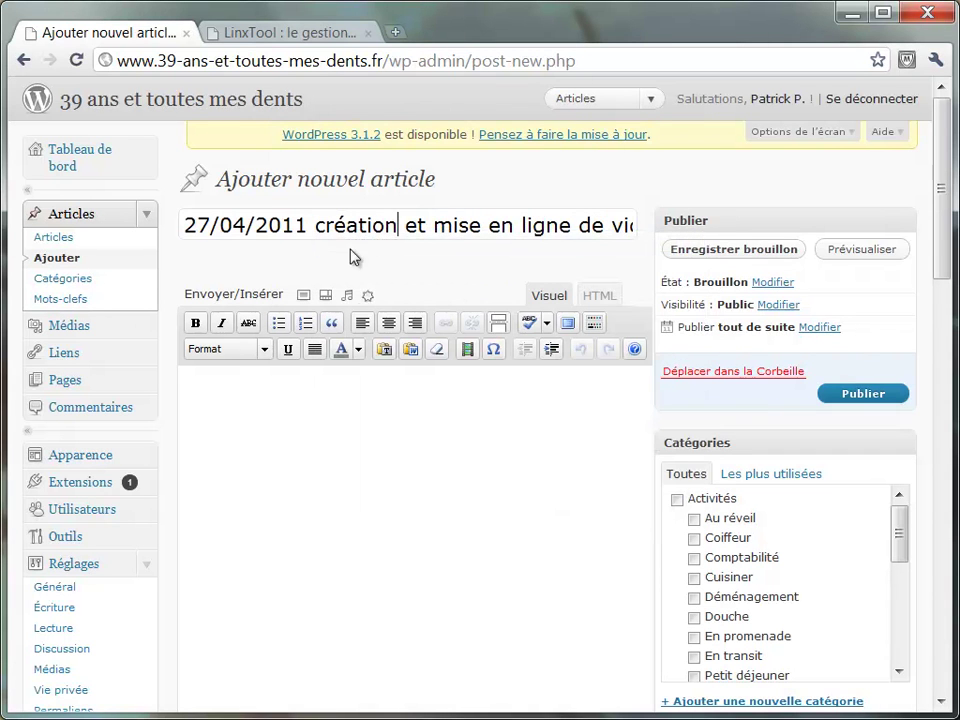
{"action": "left_click", "coordinate": [304, 298]}
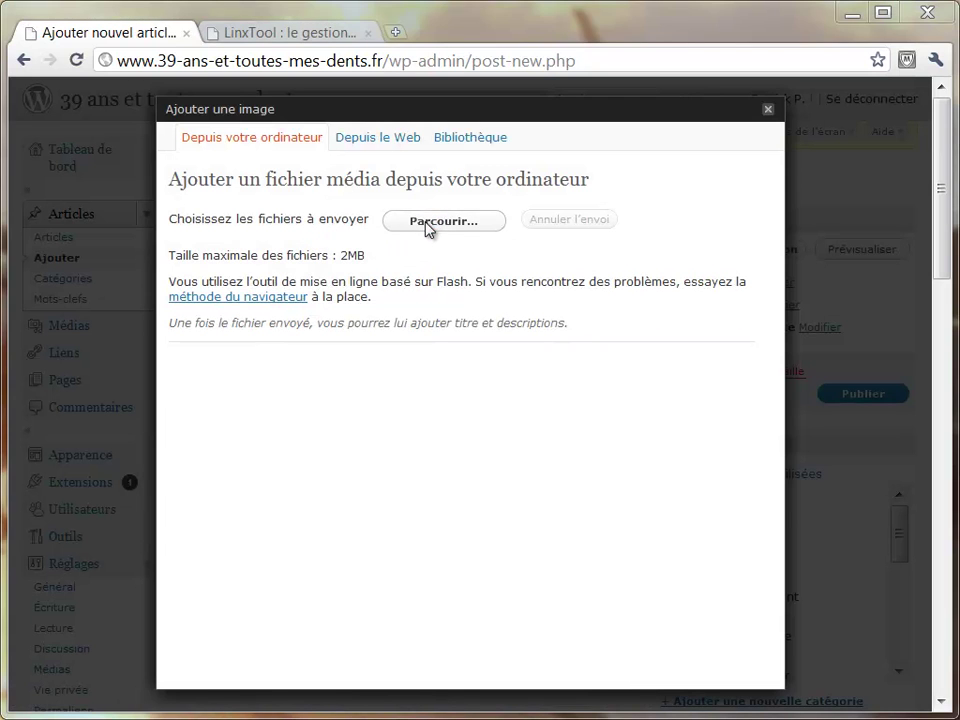
{"action": "left_click", "coordinate": [440, 221]}
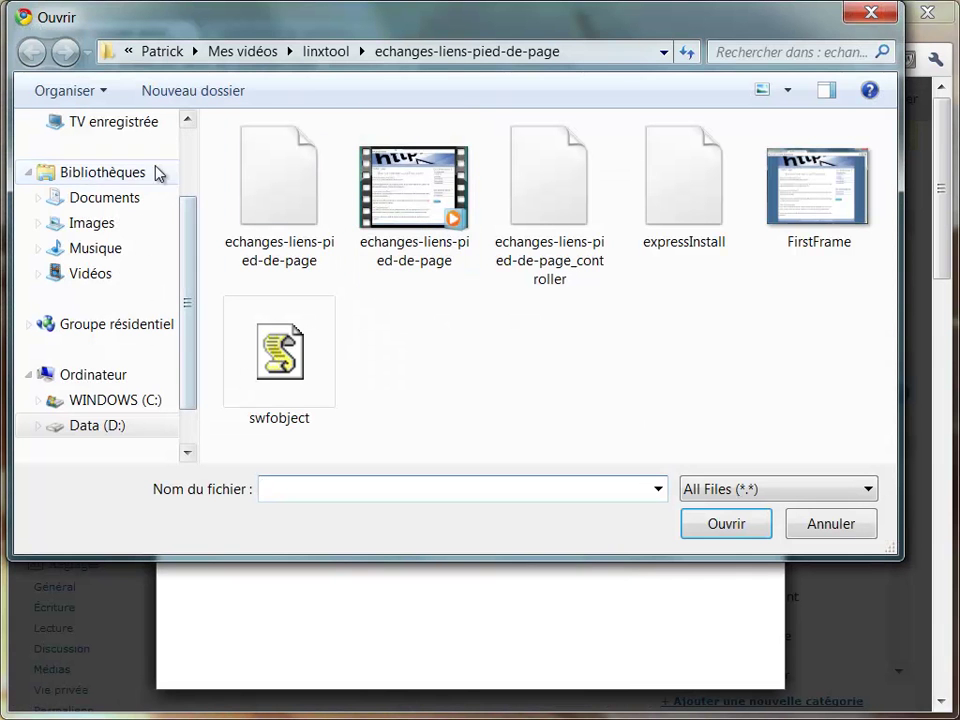
{"action": "scroll", "coordinate": [197, 142], "scroll_direction": "up", "scroll_amount": 2}
{"action": "scroll", "coordinate": [150, 146], "scroll_direction": "down", "scroll_amount": 2}
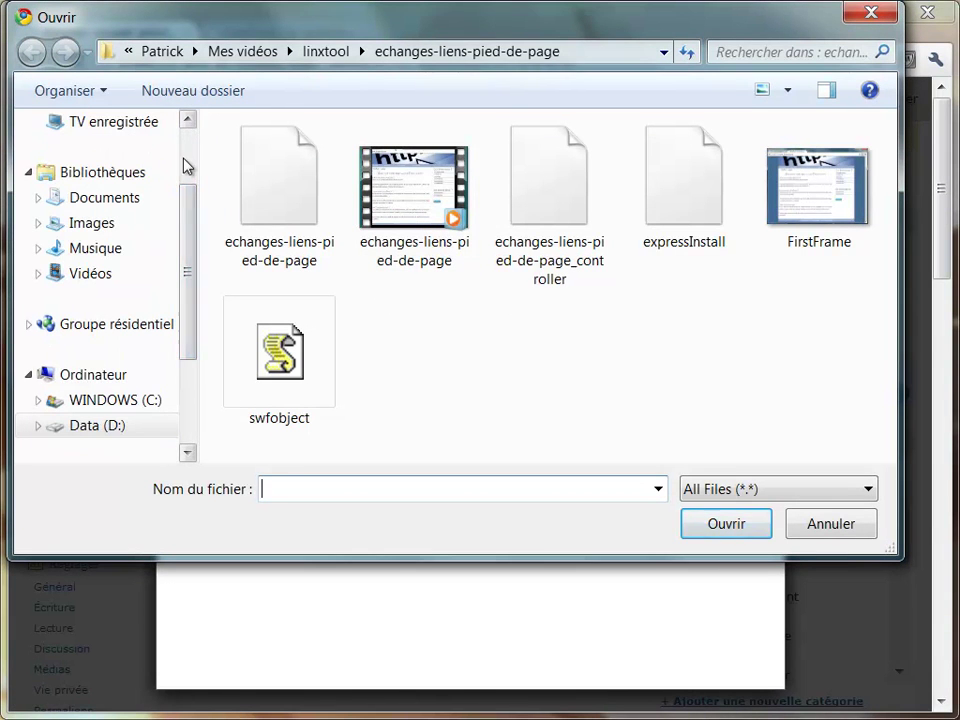
{"action": "scroll", "coordinate": [190, 166], "scroll_direction": "up", "scroll_amount": 2}
{"action": "left_click", "coordinate": [64, 156]}
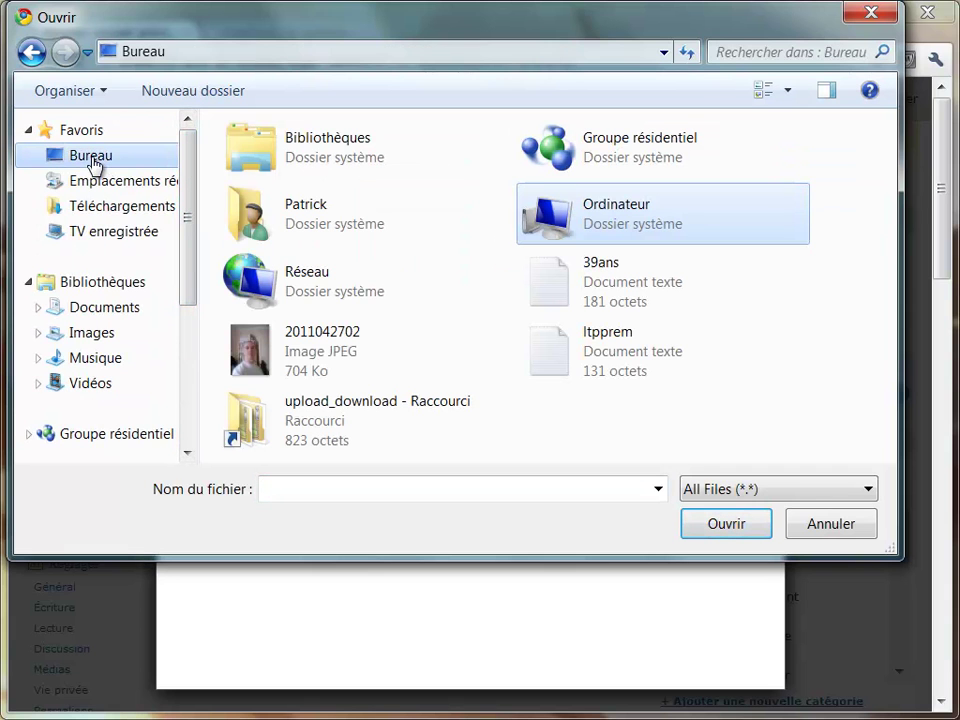
{"action": "left_click", "coordinate": [311, 347]}
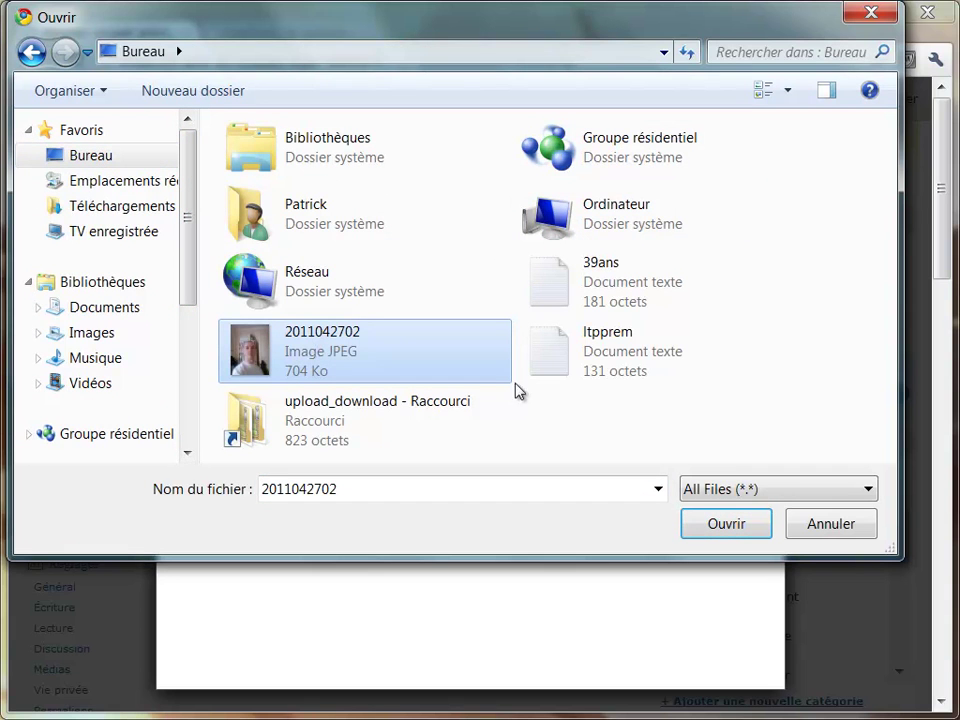
{"action": "left_click", "coordinate": [717, 522]}
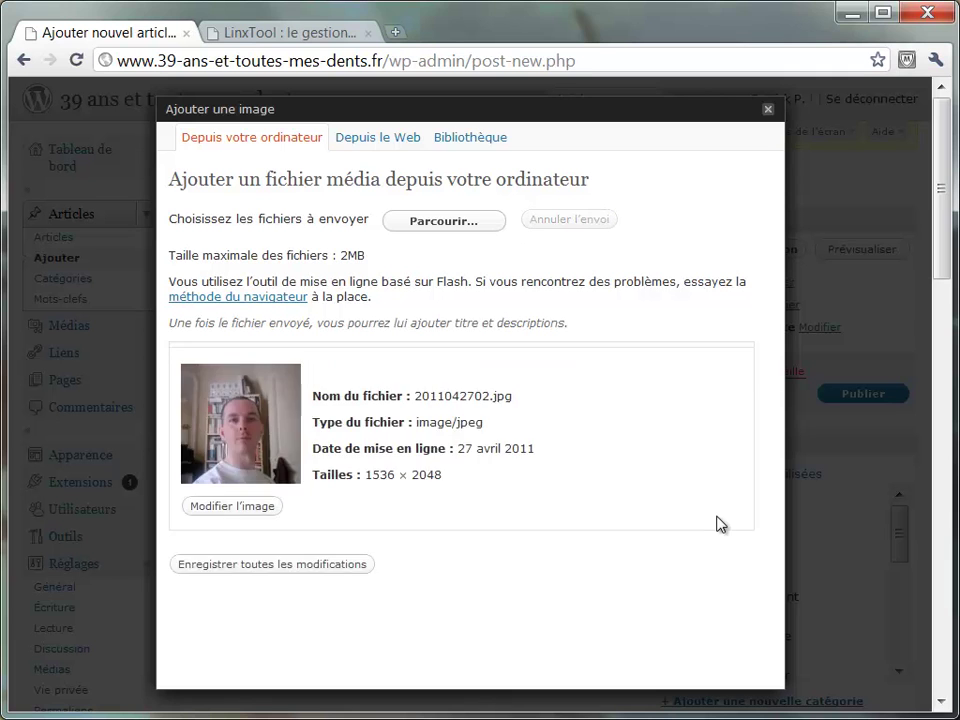
Step: Set the uploaded image's link target to none and insert the image into the article
{"action": "scroll", "coordinate": [513, 473], "scroll_direction": "down", "scroll_amount": 3}
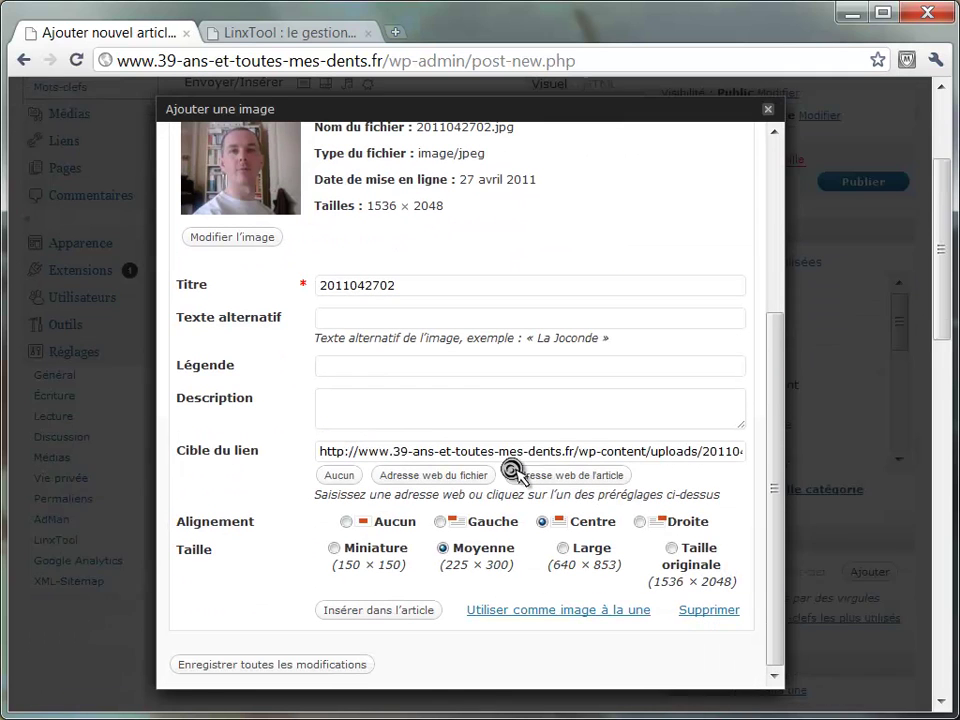
{"action": "left_click", "coordinate": [350, 478]}
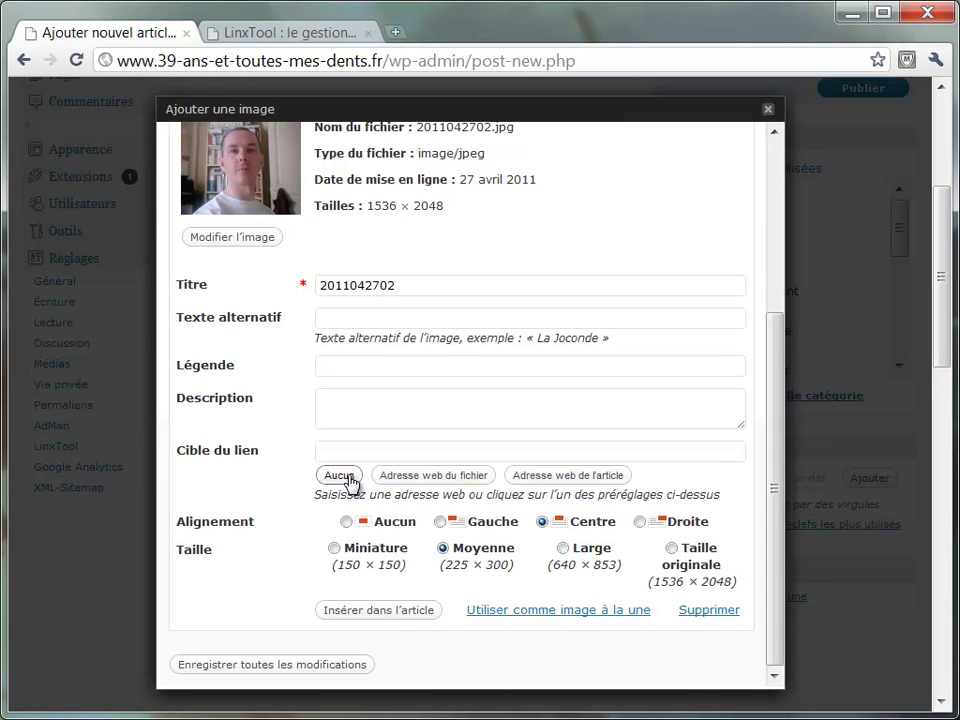
{"action": "left_click", "coordinate": [385, 614]}
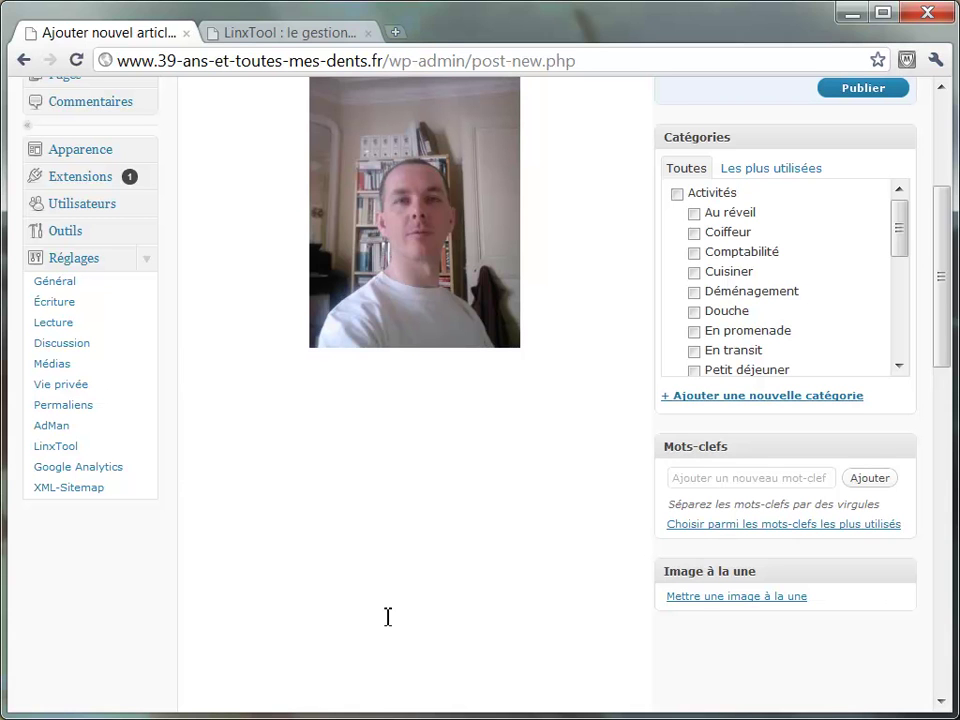
Step: Switch to the LinxTool site, sign in to the member area and open the keyword list for 39-ans-et-toutes-mes-dents.fr
{"action": "key", "text": "ctrl+Tab"}
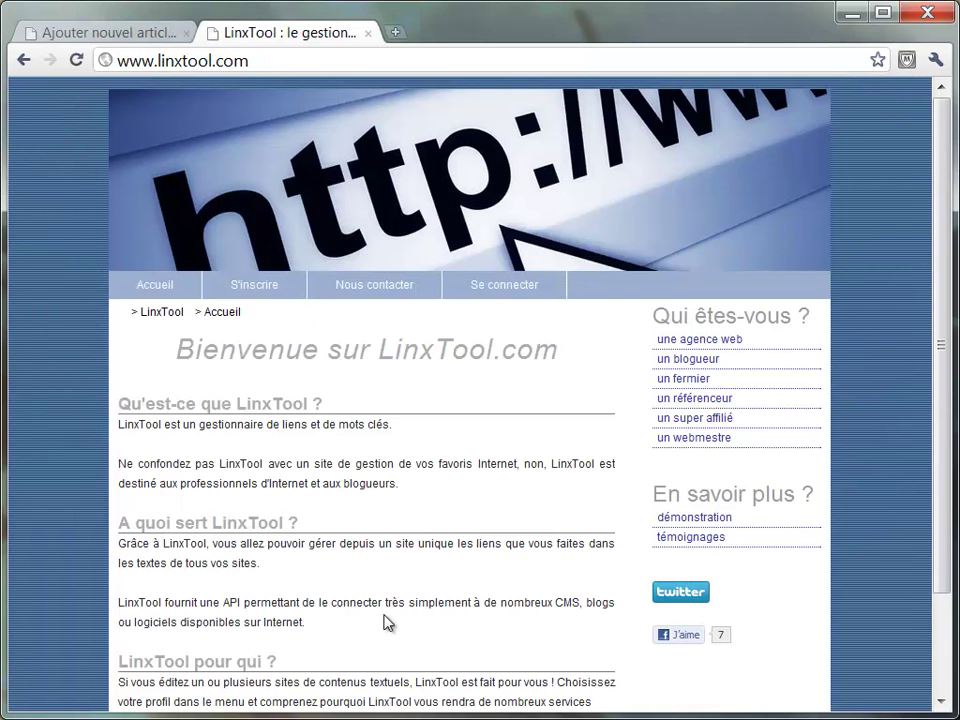
{"action": "left_click", "coordinate": [502, 290]}
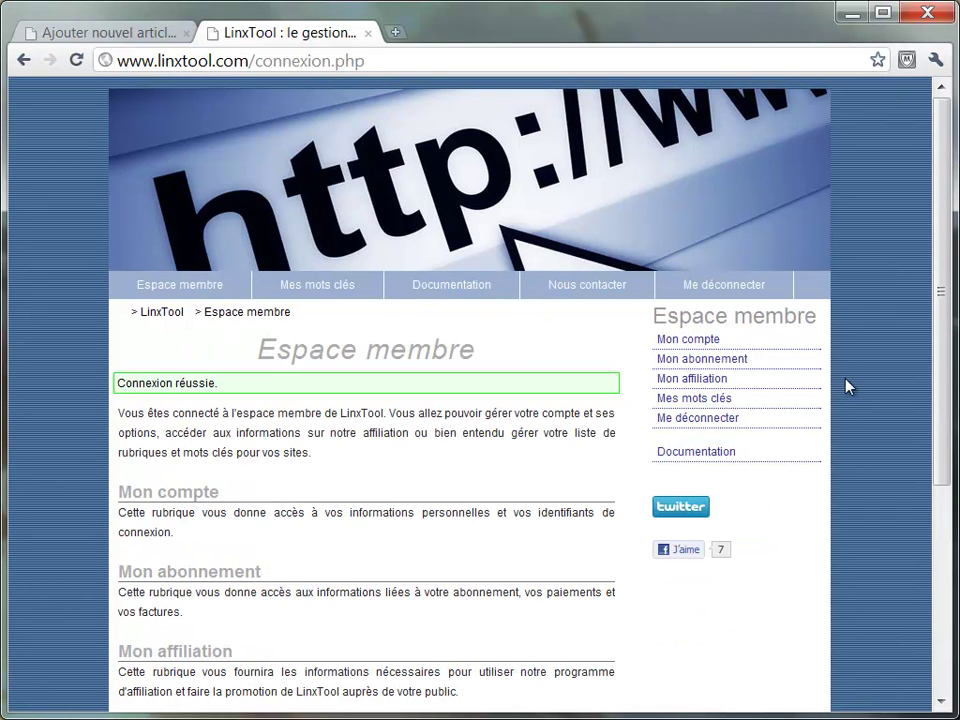
{"action": "left_click", "coordinate": [330, 287]}
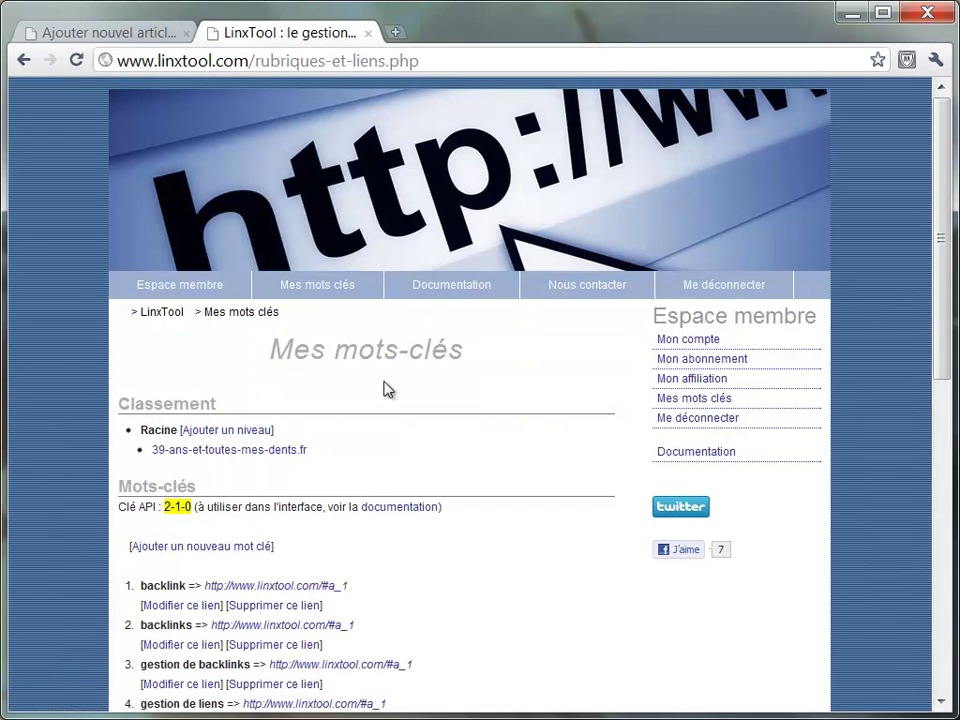
{"action": "left_click", "coordinate": [303, 452]}
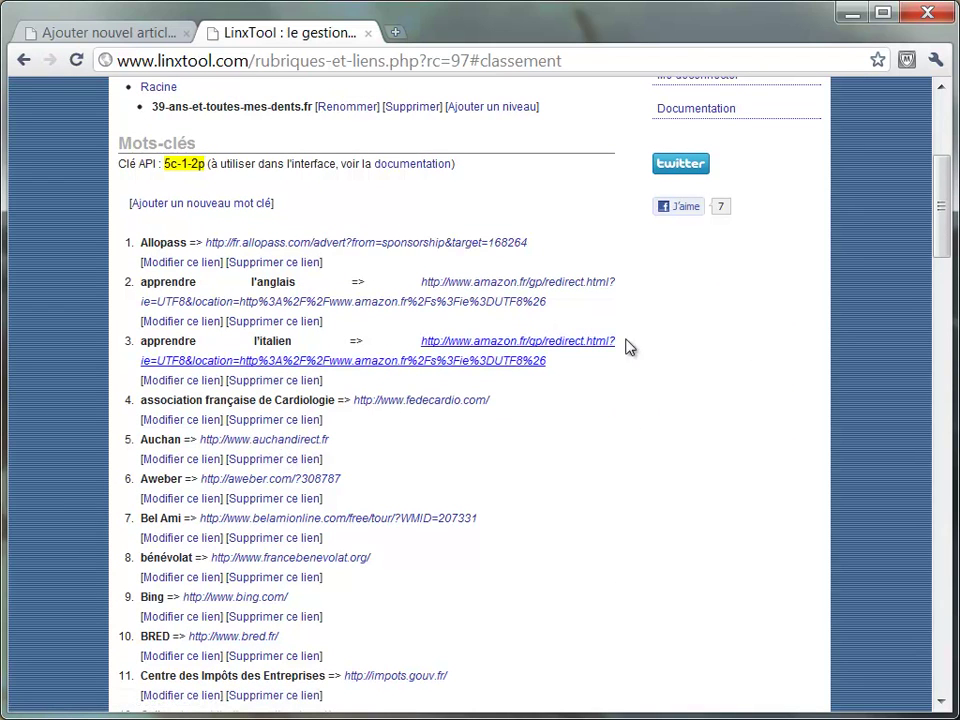
Step: Examine the site's keywords with their associated links and the bulk keyword import section
{"action": "scroll", "coordinate": [641, 344], "scroll_direction": "down", "scroll_amount": 2}
{"action": "scroll", "coordinate": [641, 344], "scroll_direction": "down", "scroll_amount": 17}
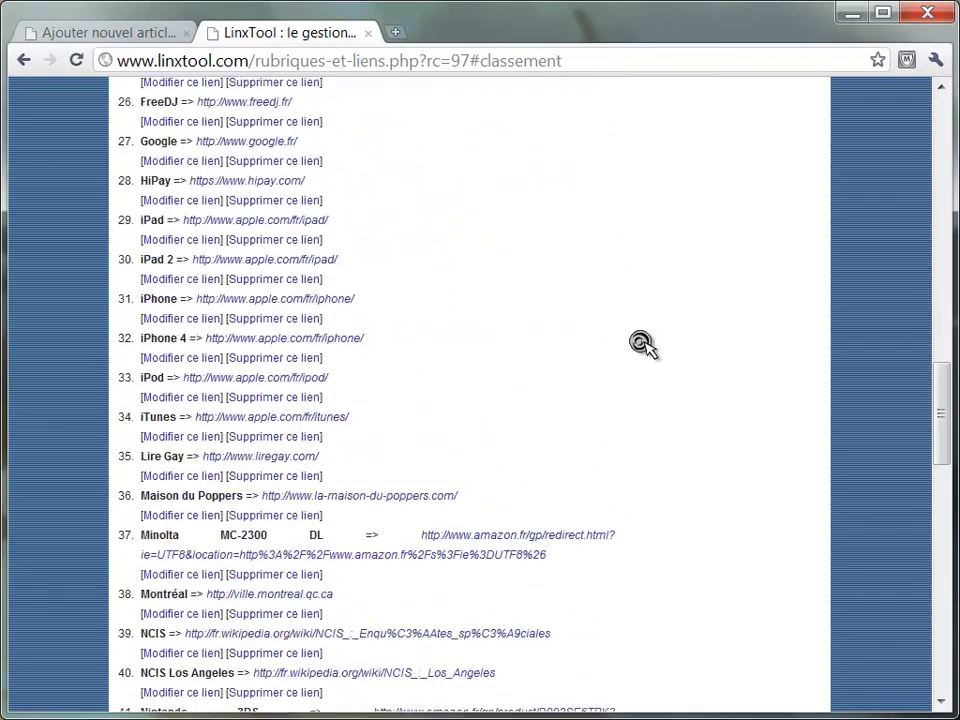
{"action": "scroll", "coordinate": [641, 344], "scroll_direction": "down", "scroll_amount": 5}
{"action": "scroll", "coordinate": [641, 344], "scroll_direction": "up", "scroll_amount": 6}
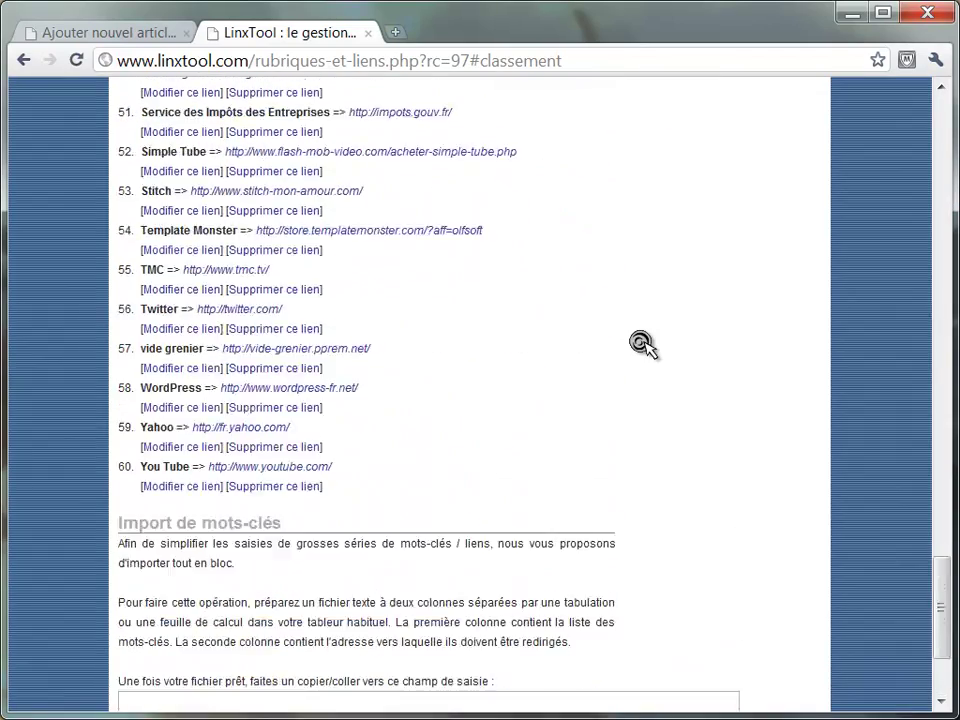
{"action": "scroll", "coordinate": [641, 344], "scroll_direction": "down", "scroll_amount": 6}
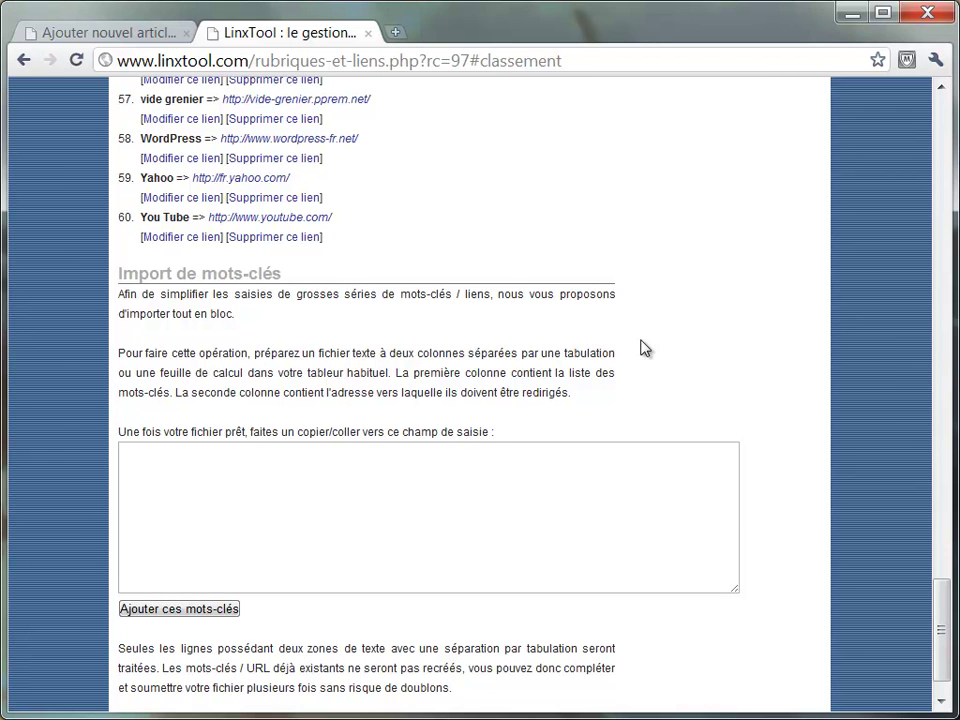
{"action": "scroll", "coordinate": [641, 347], "scroll_direction": "up", "scroll_amount": 5}
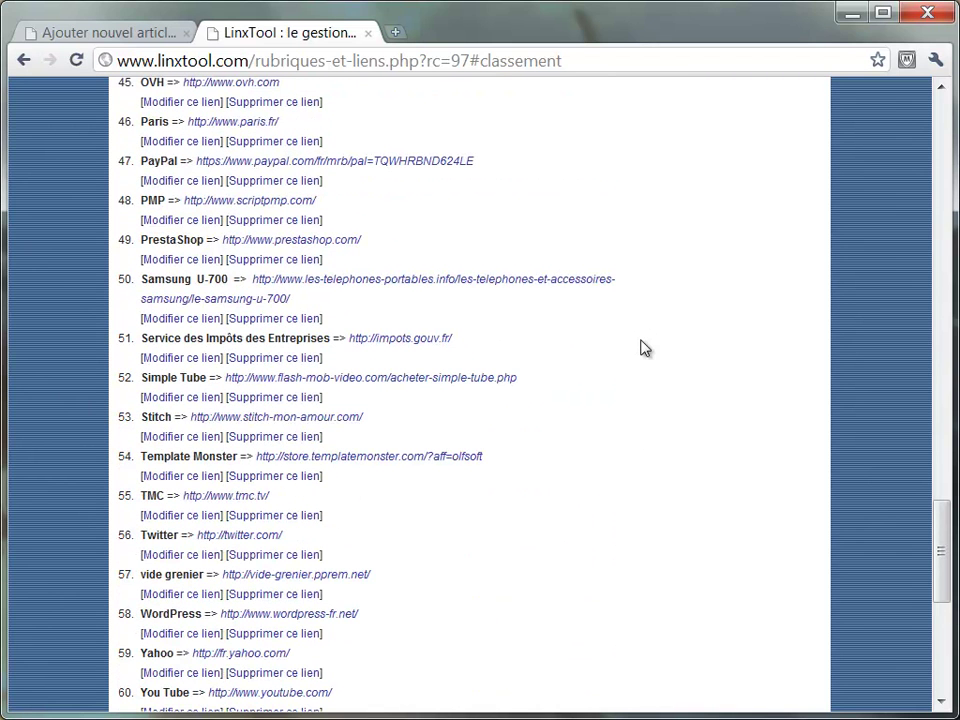
{"action": "scroll", "coordinate": [643, 345], "scroll_direction": "up", "scroll_amount": 7}
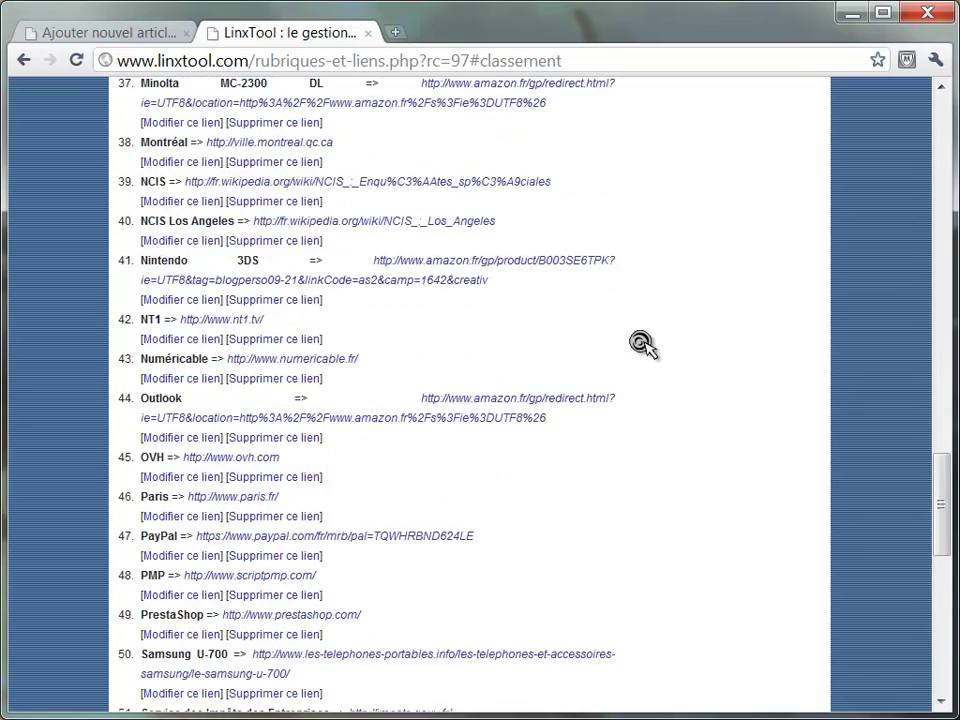
Step: Review the keyword list of 39-ans-et-toutes-mes-dents.fr for terms usable in the article, from the first entries through the Freebox variants
{"action": "scroll", "coordinate": [641, 344], "scroll_direction": "up", "scroll_amount": 3}
{"action": "scroll", "coordinate": [645, 348], "scroll_direction": "up", "scroll_amount": 3}
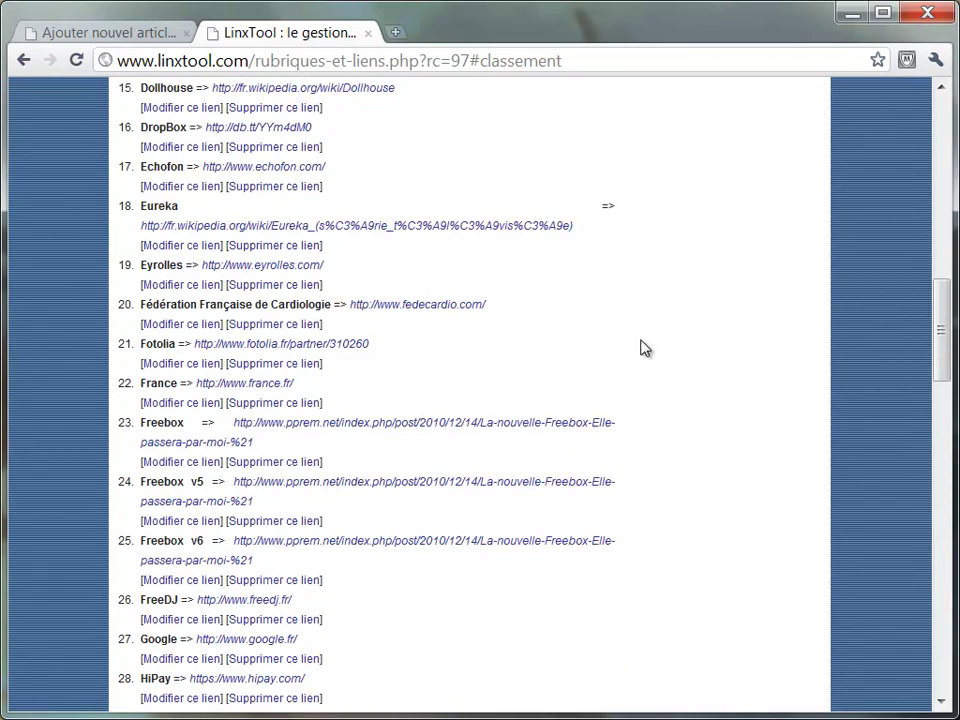
{"action": "scroll", "coordinate": [645, 348], "scroll_direction": "up", "scroll_amount": 10}
{"action": "scroll", "coordinate": [641, 344], "scroll_direction": "down", "scroll_amount": 7}
{"action": "scroll", "coordinate": [642, 344], "scroll_direction": "down", "scroll_amount": 4}
{"action": "scroll", "coordinate": [642, 344], "scroll_direction": "down", "scroll_amount": 1}
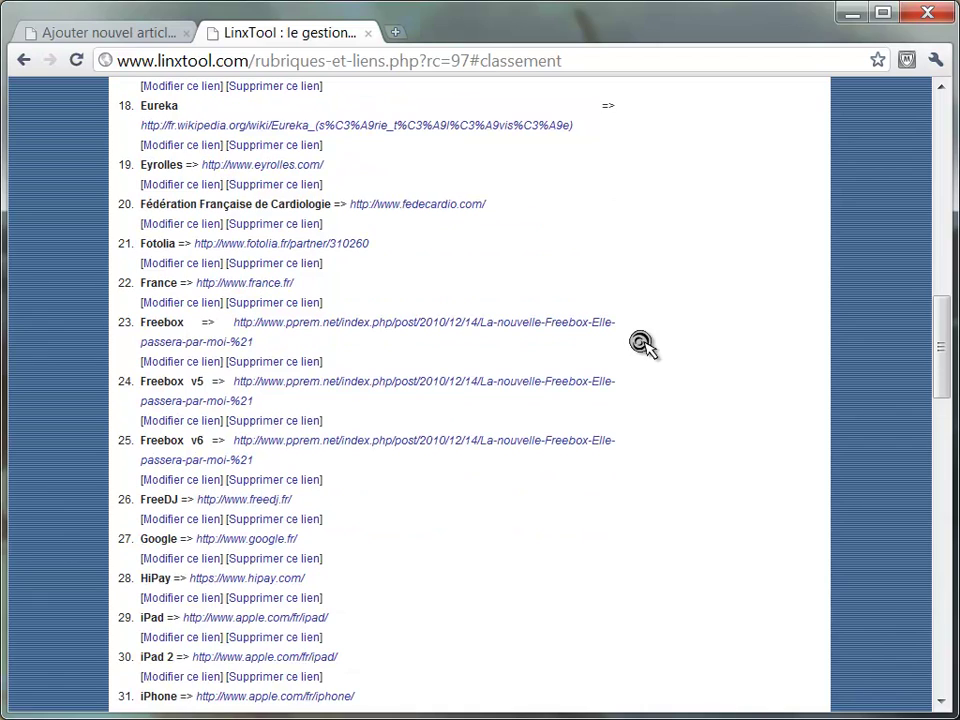
{"action": "scroll", "coordinate": [642, 344], "scroll_direction": "down", "scroll_amount": 1}
{"action": "scroll", "coordinate": [642, 344], "scroll_direction": "up", "scroll_amount": 9}
{"action": "scroll", "coordinate": [642, 344], "scroll_direction": "up", "scroll_amount": 2}
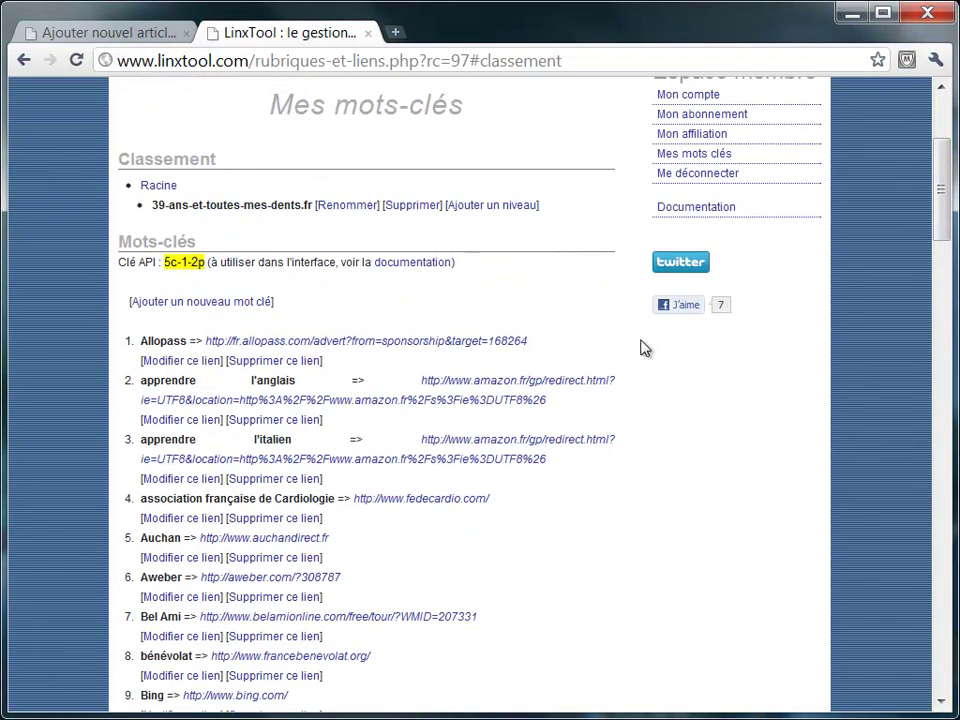
Step: Return to the WordPress article and write below the image "Aujourd'hui, la journée sera consacrée à la mise en place de vidéos de"
{"action": "left_click", "coordinate": [140, 38]}
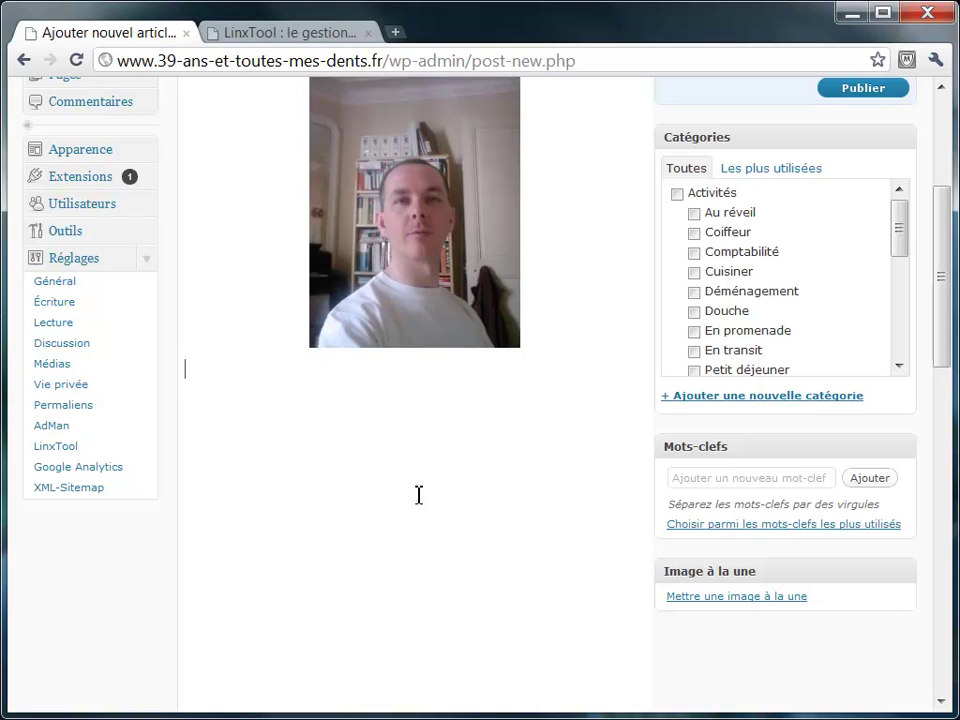
{"action": "type", "text": "Aujourd'hu"}
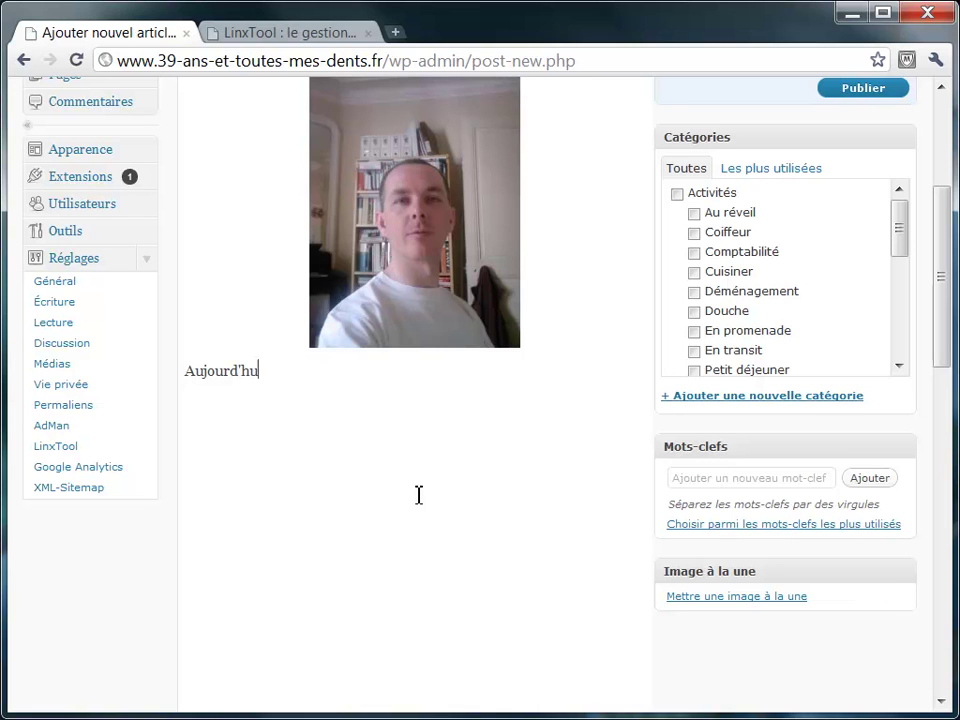
{"action": "type", "text": "i, la journée ser"}
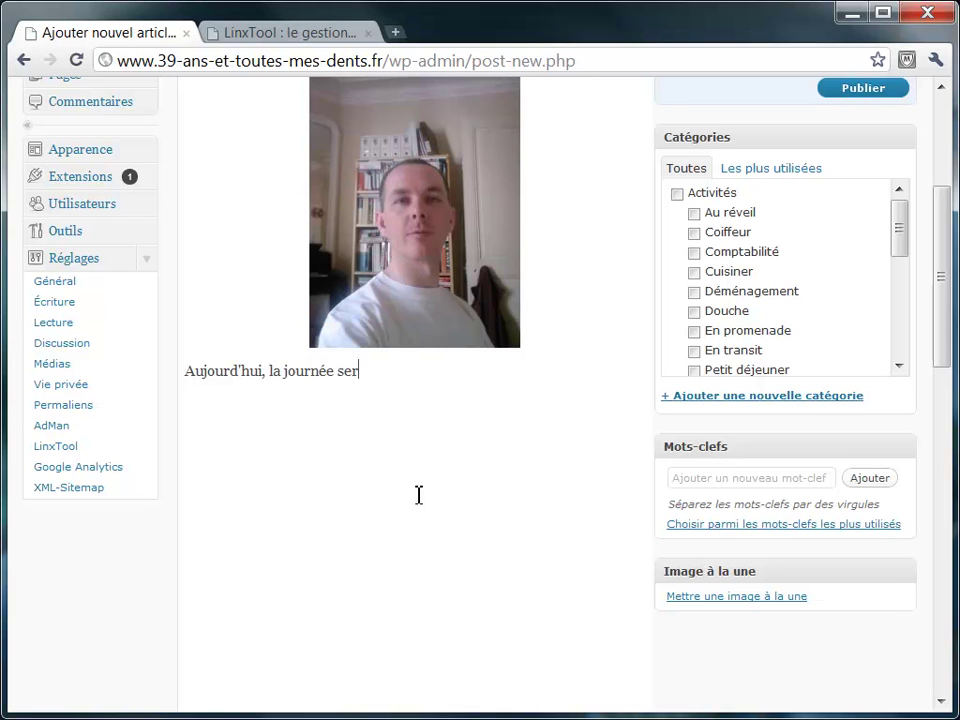
{"action": "type", "text": "a consacrée à la mise en place de vidéos de"}
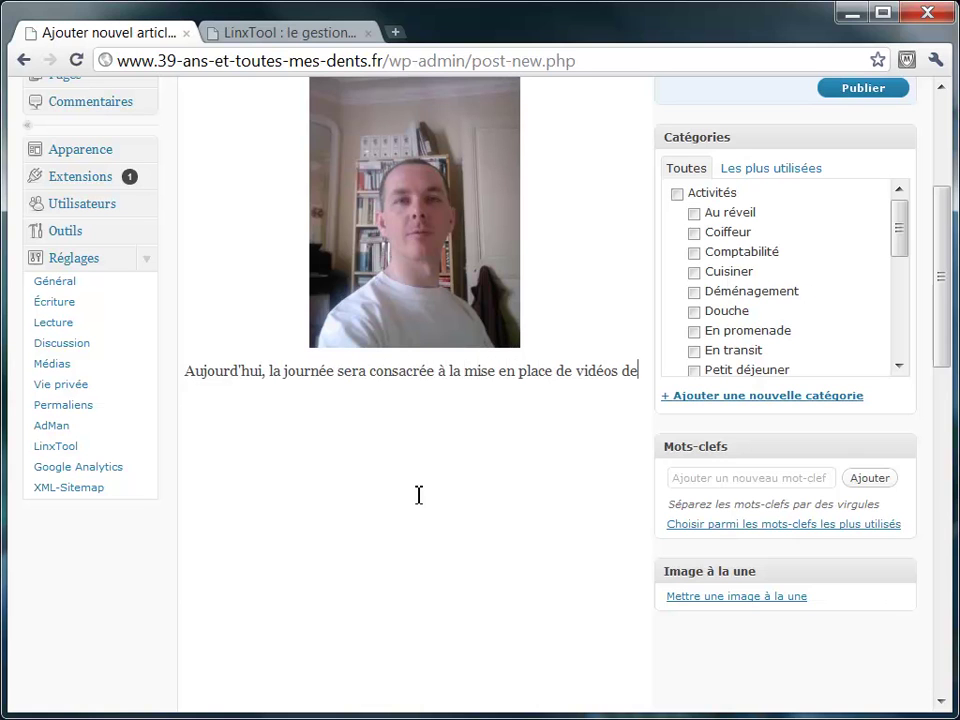
Step: Finish the sentence: "démonstration pour mon outil LinxTool qui permet de gérer des backlinks automatiquement sur des blogs et tout autre type de site à fort contenu textuel."
{"action": "type", "text": " démonstration pour mon outil L"}
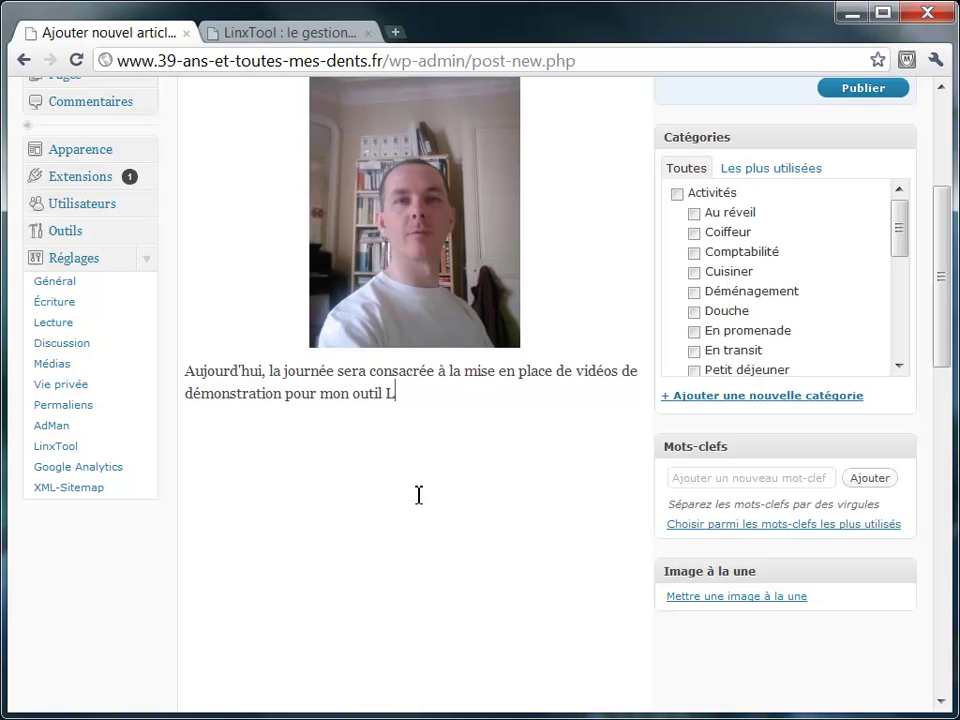
{"action": "type", "text": "inxTool qui permet de gérer des backlink"}
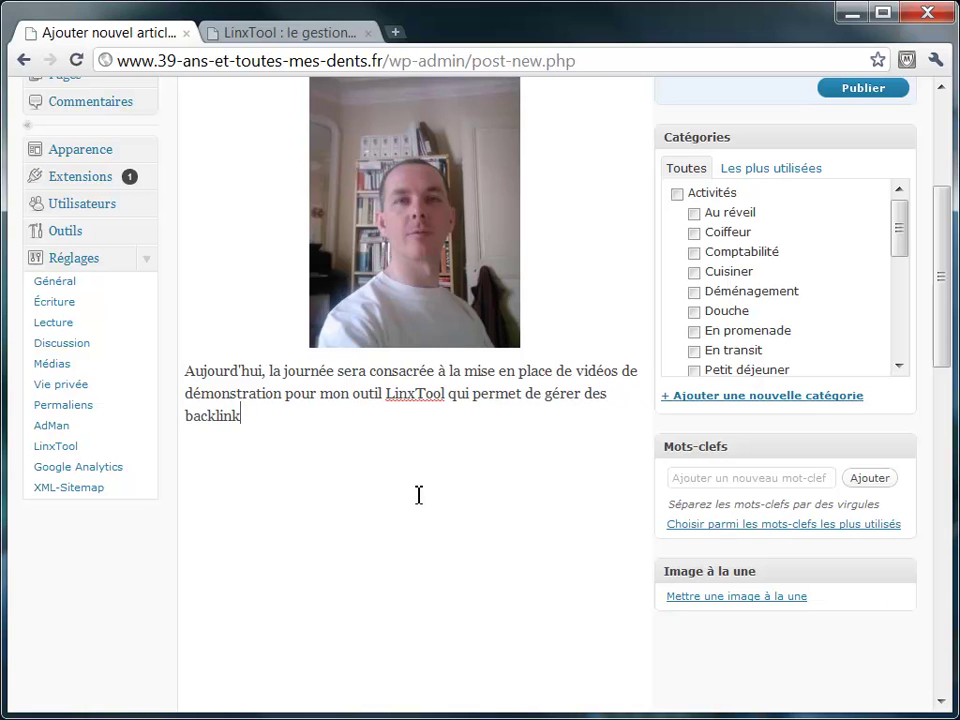
{"action": "type", "text": "s automatiquement sur des blogs et tout autre"}
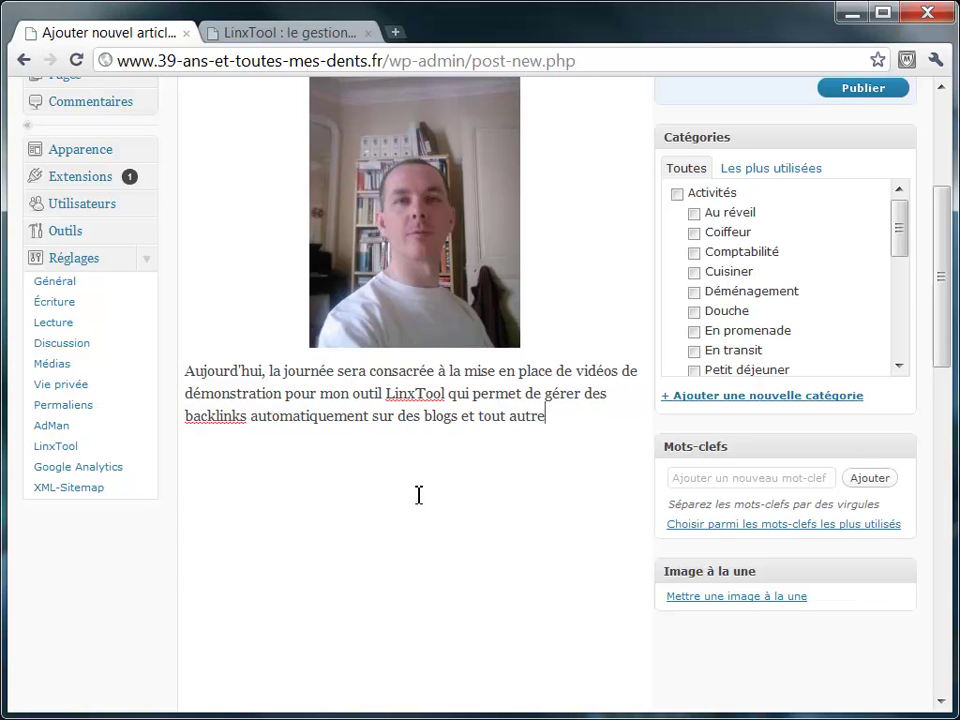
{"action": "type", "text": " type de site à fort contenu textuel."}
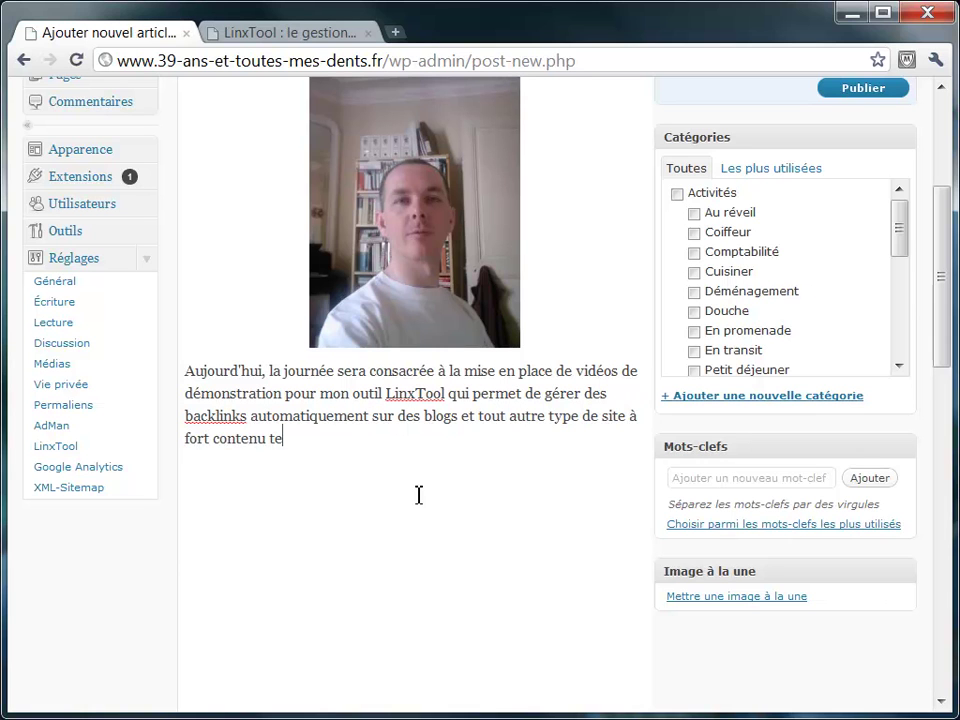
Step: Start a second paragraph with "Les captures d'écran sont réalisées avec le logiciel Camtasia Studio qui est à ma connaissance le plus utilisé mais aussi le plus"
{"action": "key", "text": "Return"}
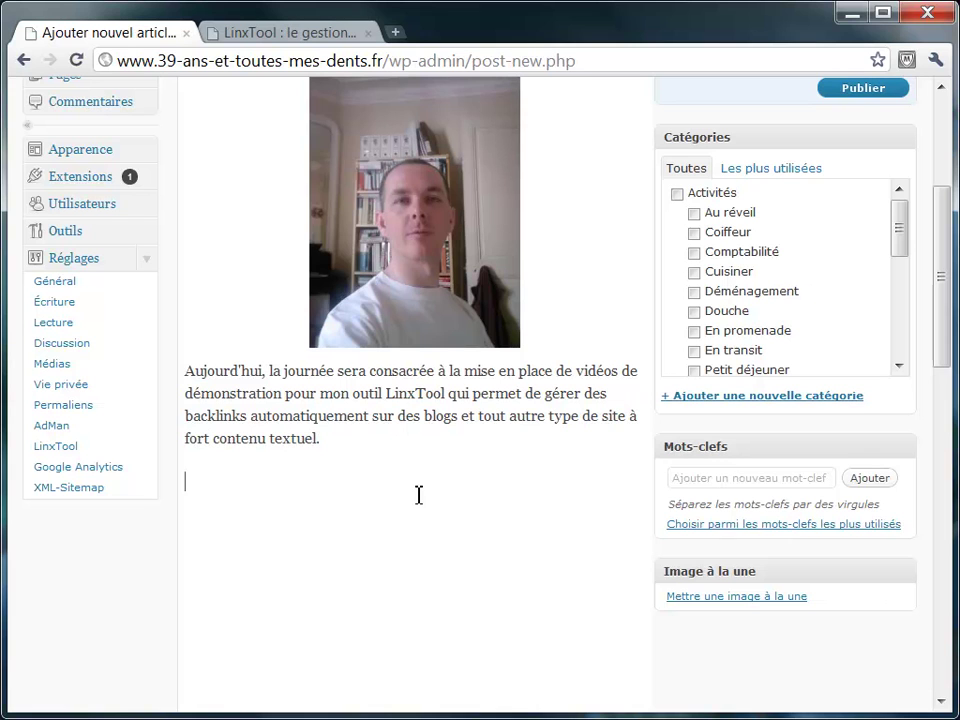
{"action": "type", "text": "Les captures"}
{"action": "type", "text": "d'écran "}
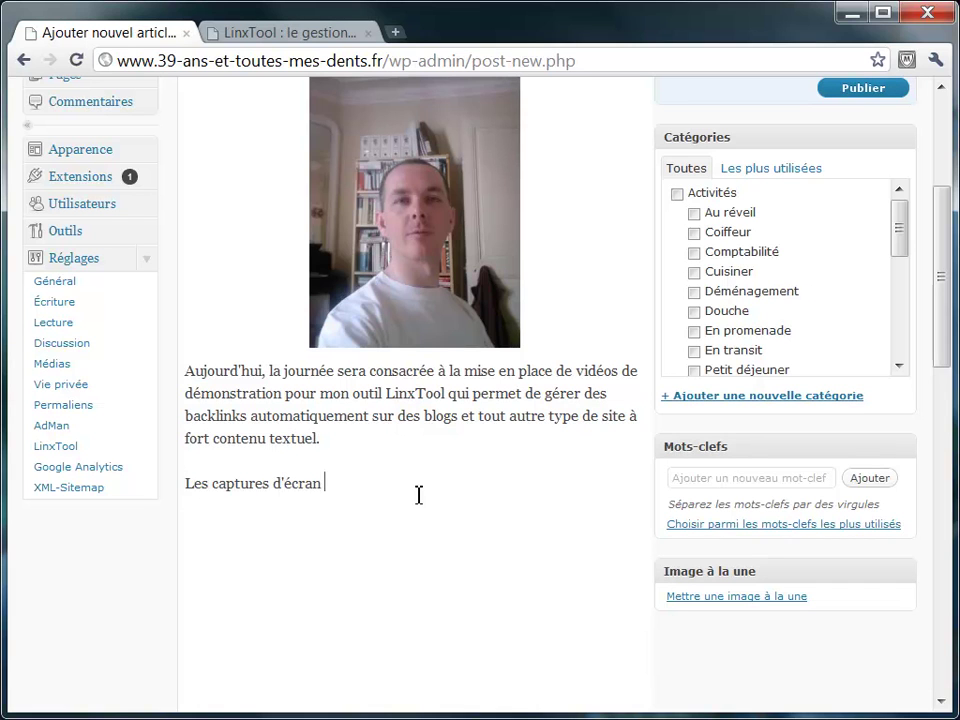
{"action": "type", "text": "sont réalisées avec le logiciel Camtasia Studio qui"}
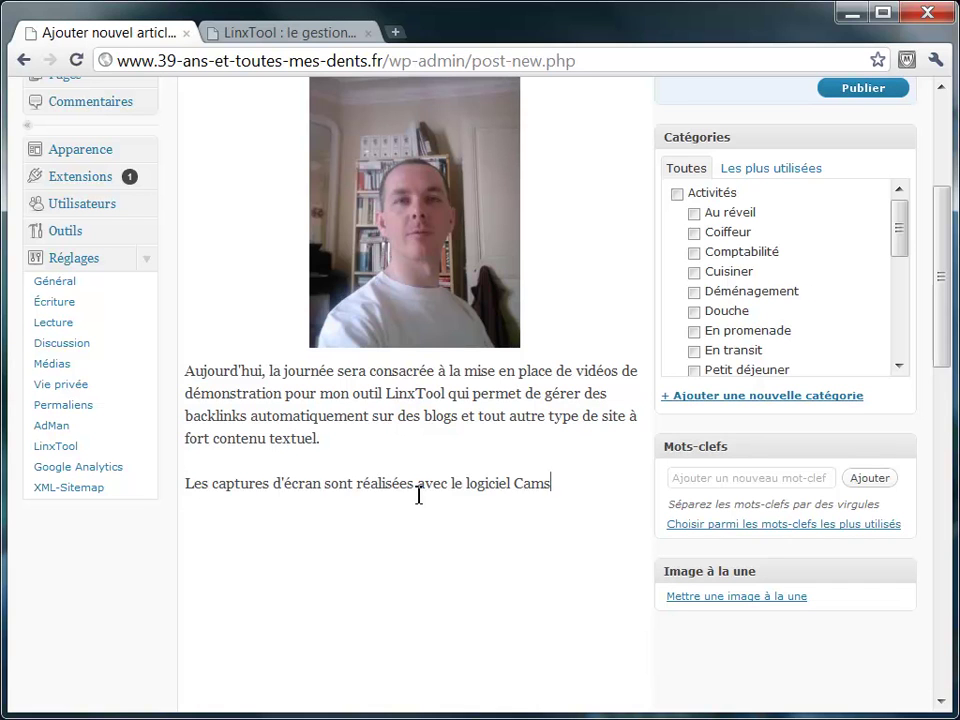
{"action": "type", "text": " est à ma connai"}
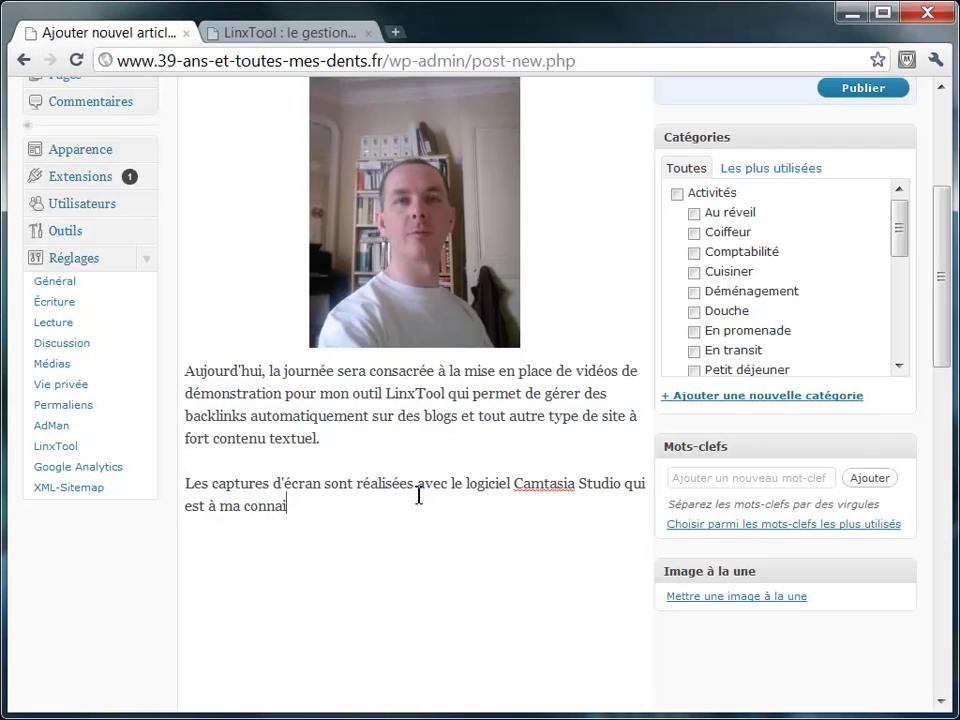
{"action": "type", "text": "ssance le plus utilise mais aussi le plus "}
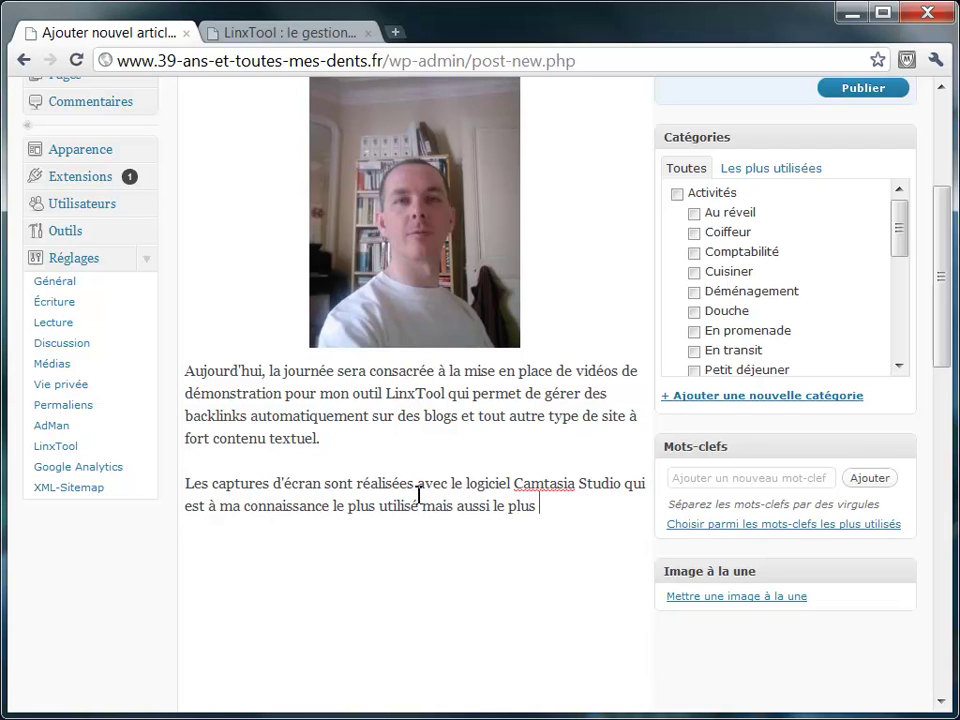
Step: Continue the paragraph with "pratique pour cet exercice. En plus il ne consomme pas trop de ressources, du coup ça passe mieux sur mon ordinateur"
{"action": "type", "text": "pratique pour cet exercice. En pl"}
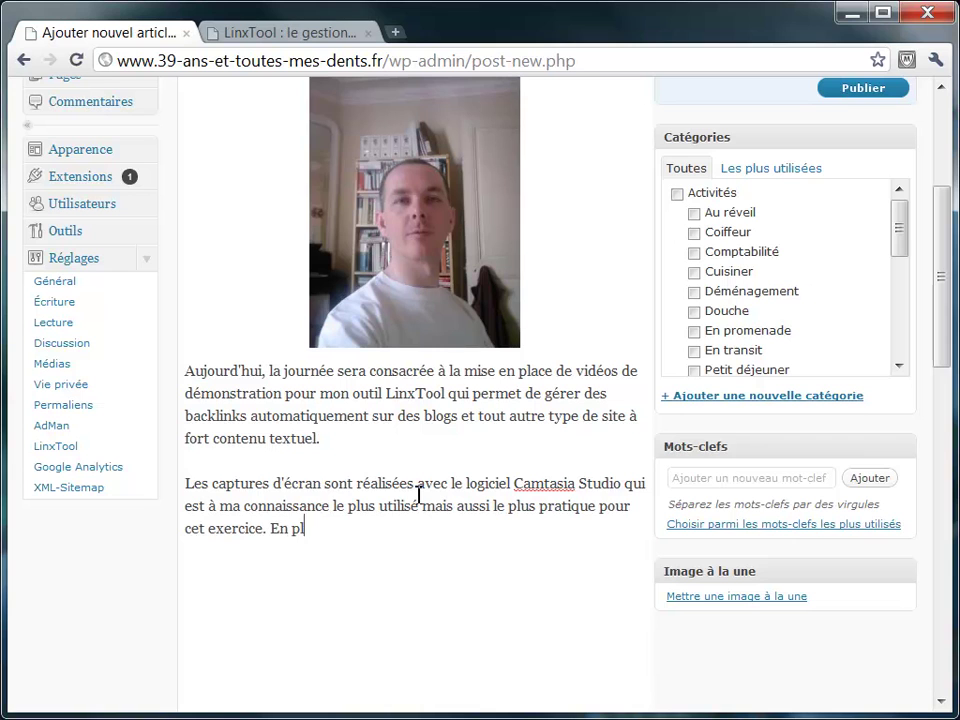
{"action": "type", "text": "us il ne consomme pas trop de ressource"}
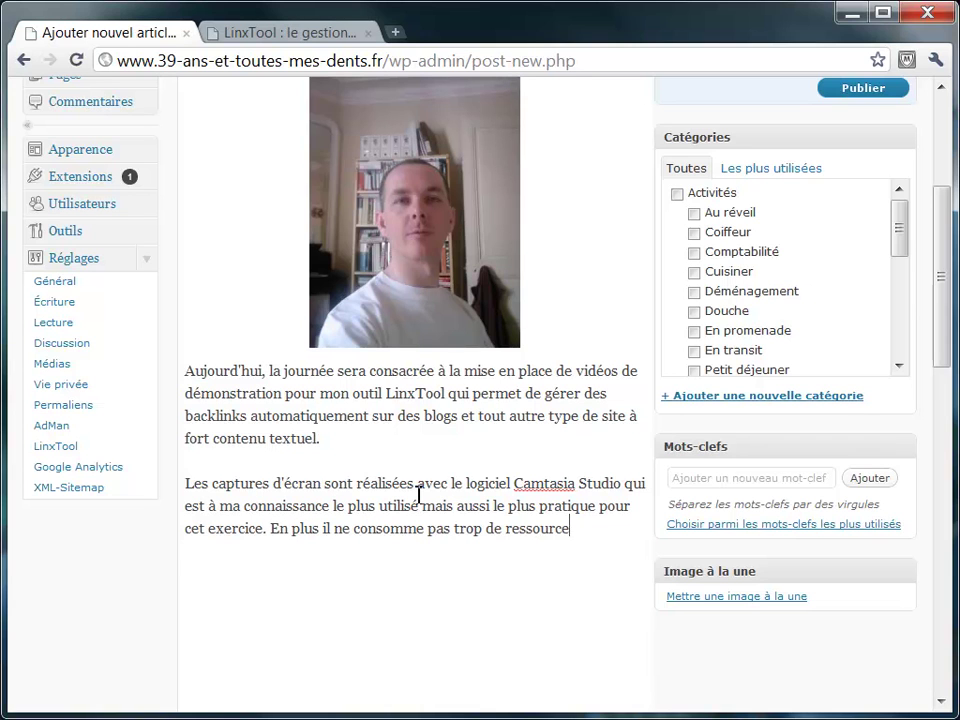
{"action": "type", "text": "s, du coup ça passe mieux sur mon ordinateu"}
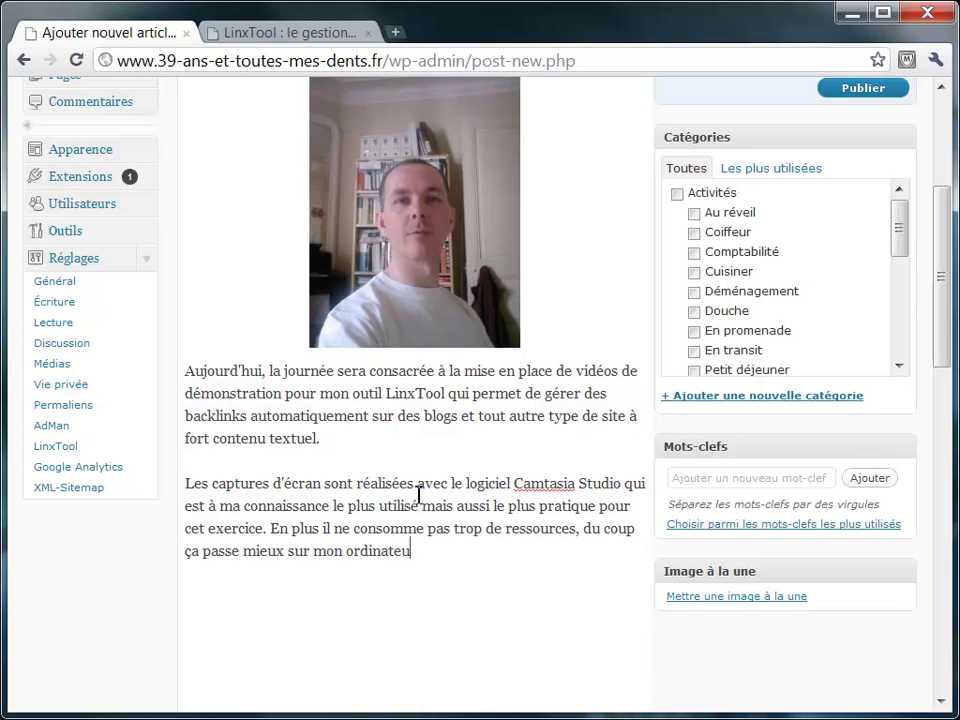
Step: End the paragraph with "et le transfert des vidéos montées vers internet passe sans problème ma superbe connexion web à travers la Freebox de Free."
{"action": "type", "text": "r et le transfert des vidéos montées "}
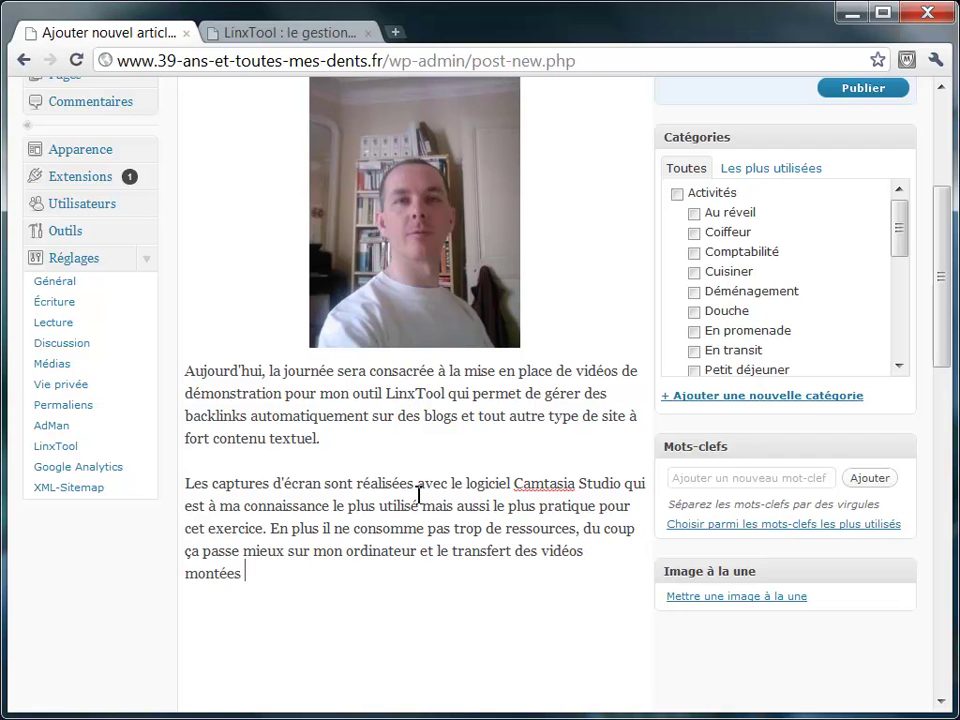
{"action": "type", "text": "vers internet passe sans problème ma superb"}
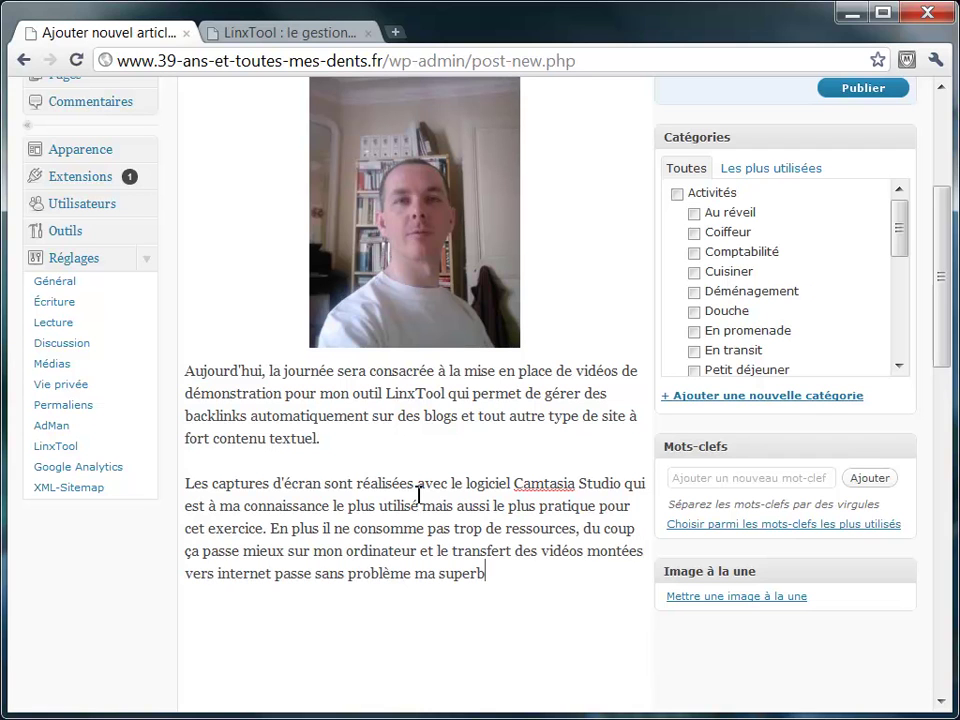
{"action": "type", "text": "e connexion web à travers la Freebox de Free."}
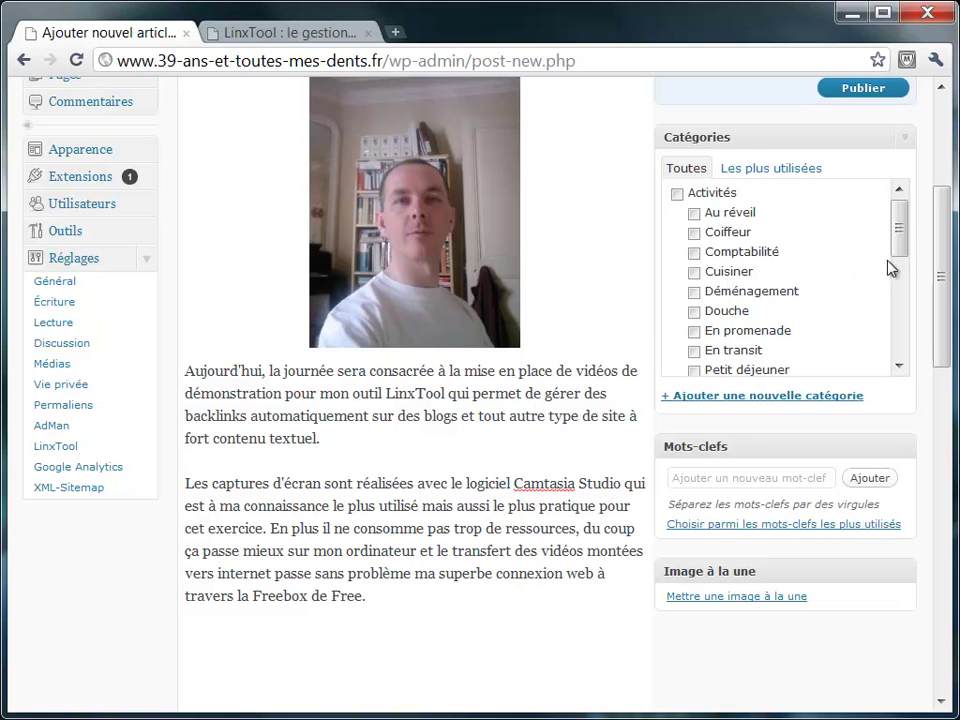
Step: Assign the article to the Travail and Au bureau categories and publish it
{"action": "left_click_drag", "start_coordinate": [897, 263], "coordinate": [895, 305]}
{"action": "left_click", "coordinate": [731, 317]}
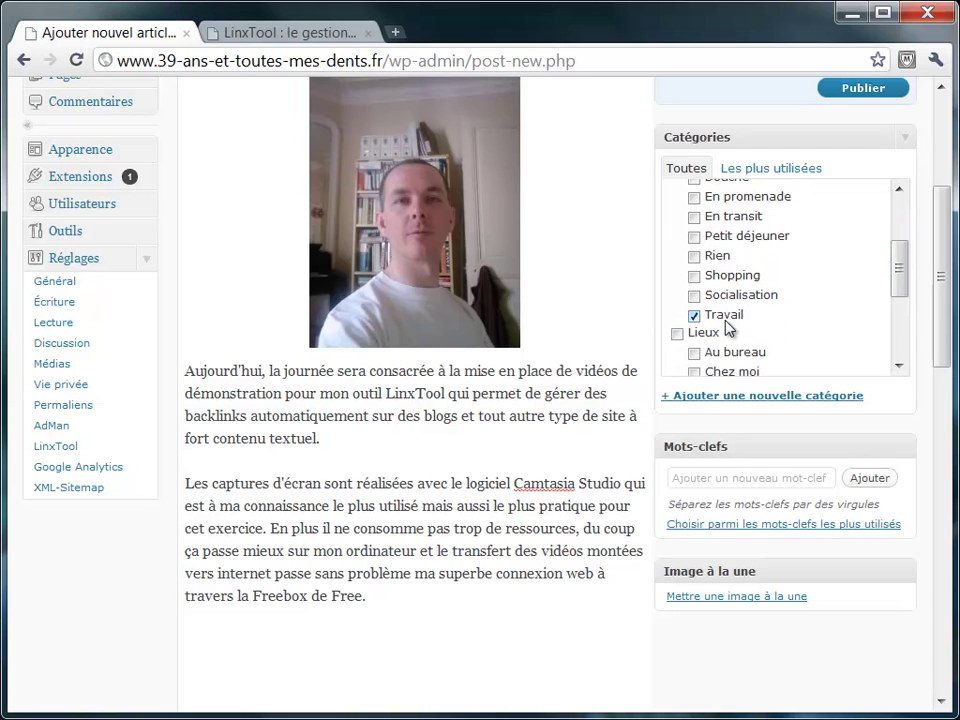
{"action": "left_click", "coordinate": [858, 97]}
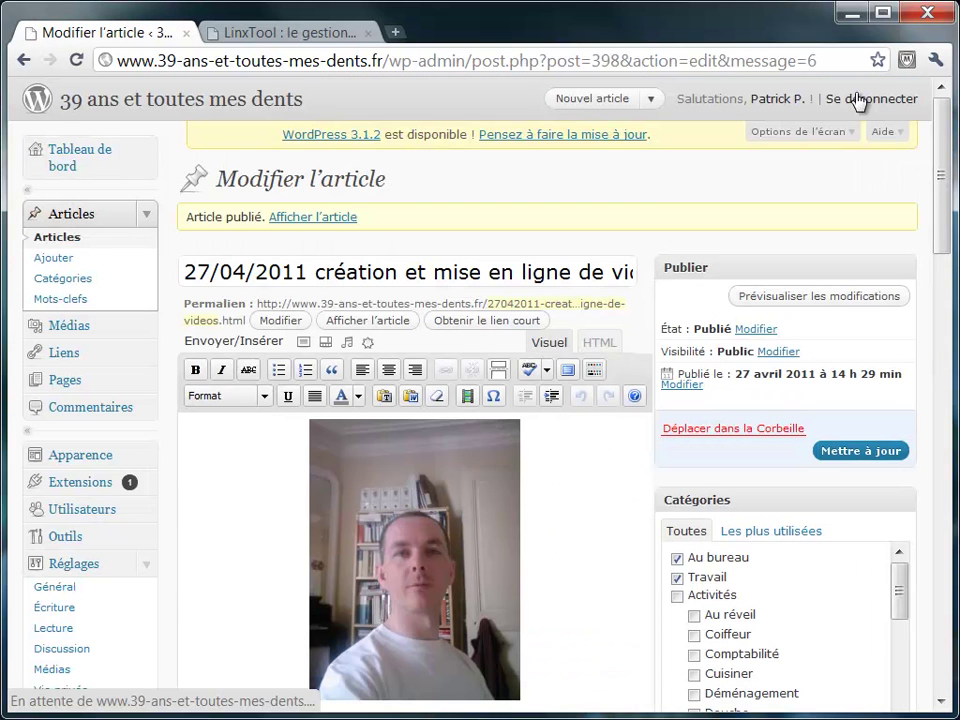
Step: Check the published article's text in the editor and its keyword links on the blog's public home page
{"action": "scroll", "coordinate": [858, 97], "scroll_direction": "down", "scroll_amount": 5}
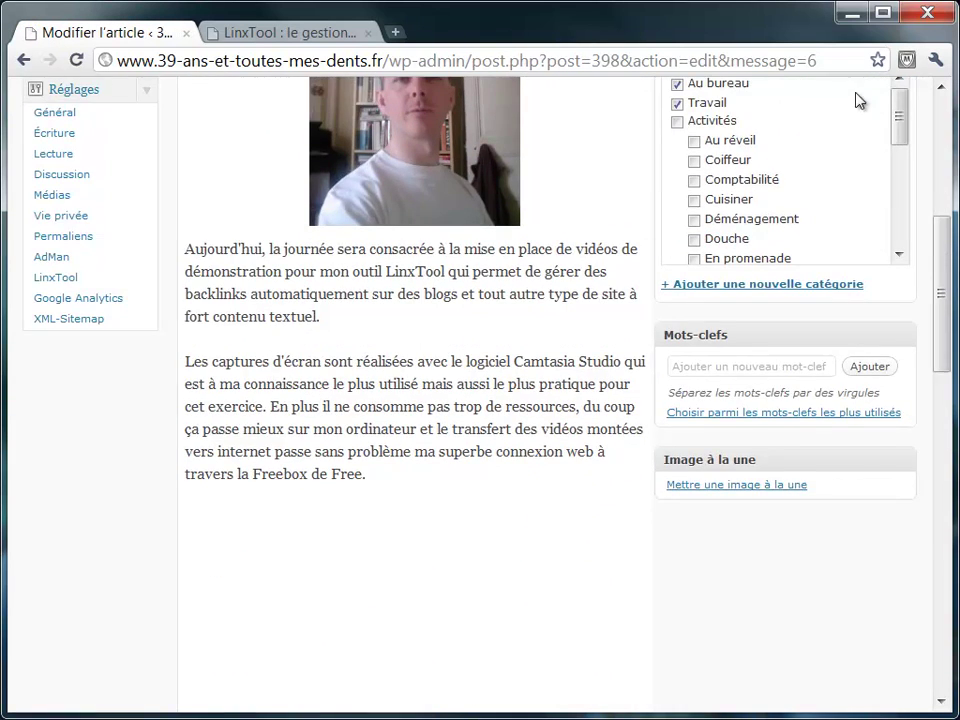
{"action": "scroll", "coordinate": [533, 352], "scroll_direction": "up", "scroll_amount": 5}
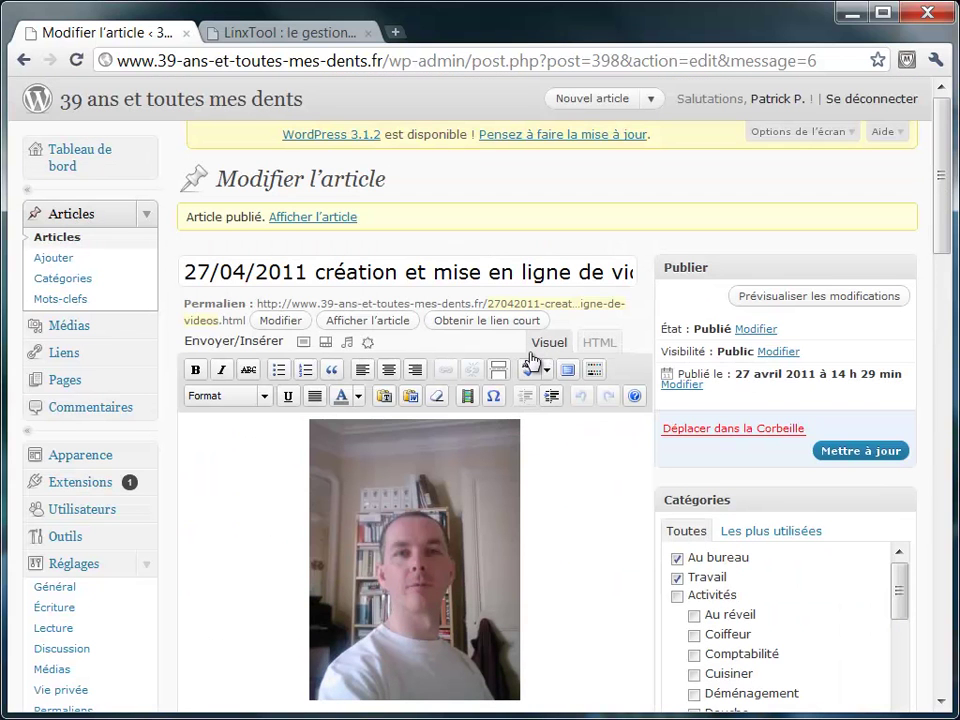
{"action": "left_click", "coordinate": [90, 115]}
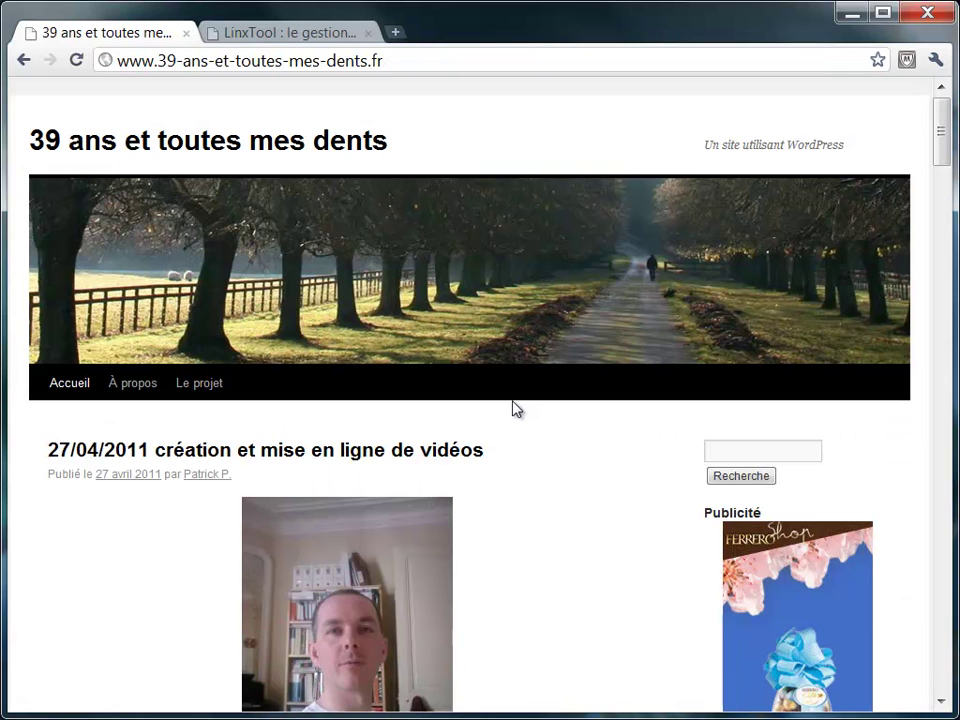
{"action": "scroll", "coordinate": [514, 408], "scroll_direction": "down", "scroll_amount": 6}
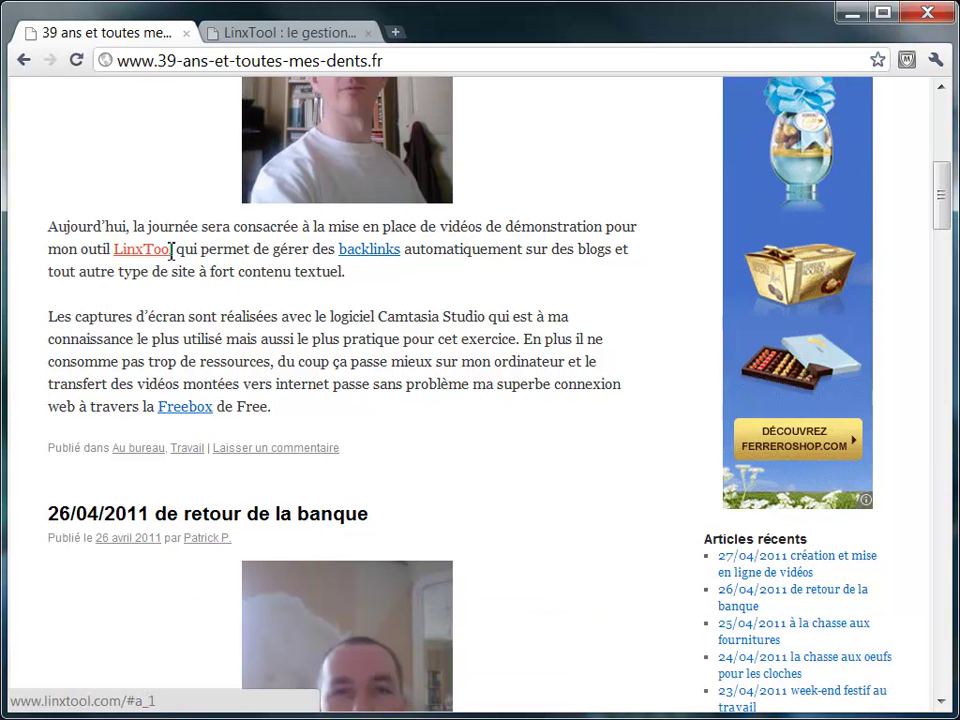
Step: Examine the keywords of the Racine level on LinxTool and highlight Camtasia Studio in the published blog article
{"action": "left_click", "coordinate": [314, 33]}
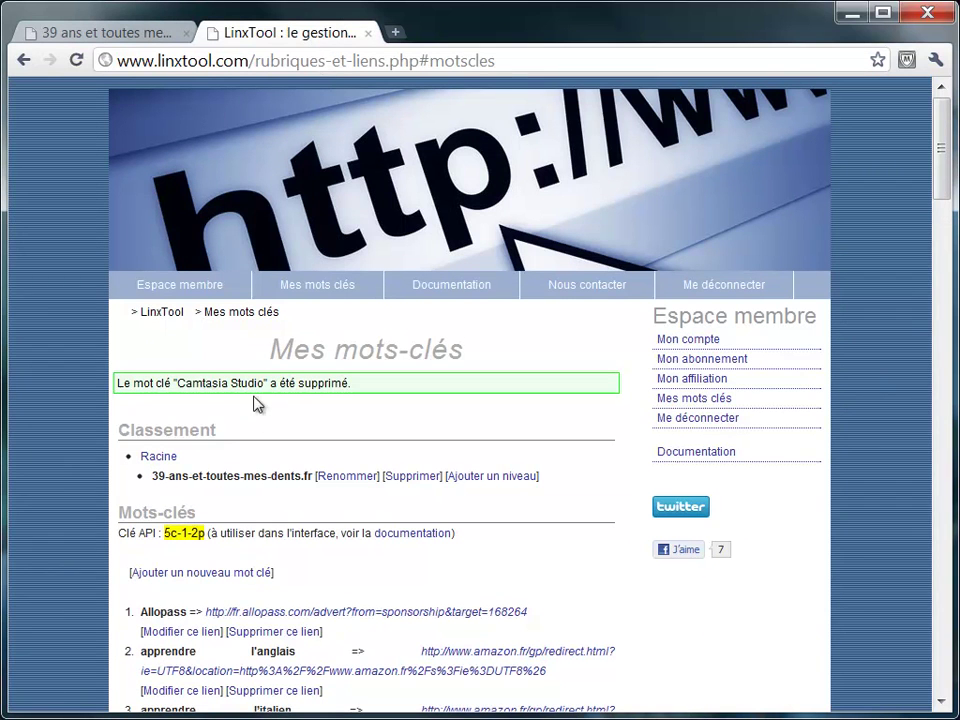
{"action": "left_click", "coordinate": [158, 456]}
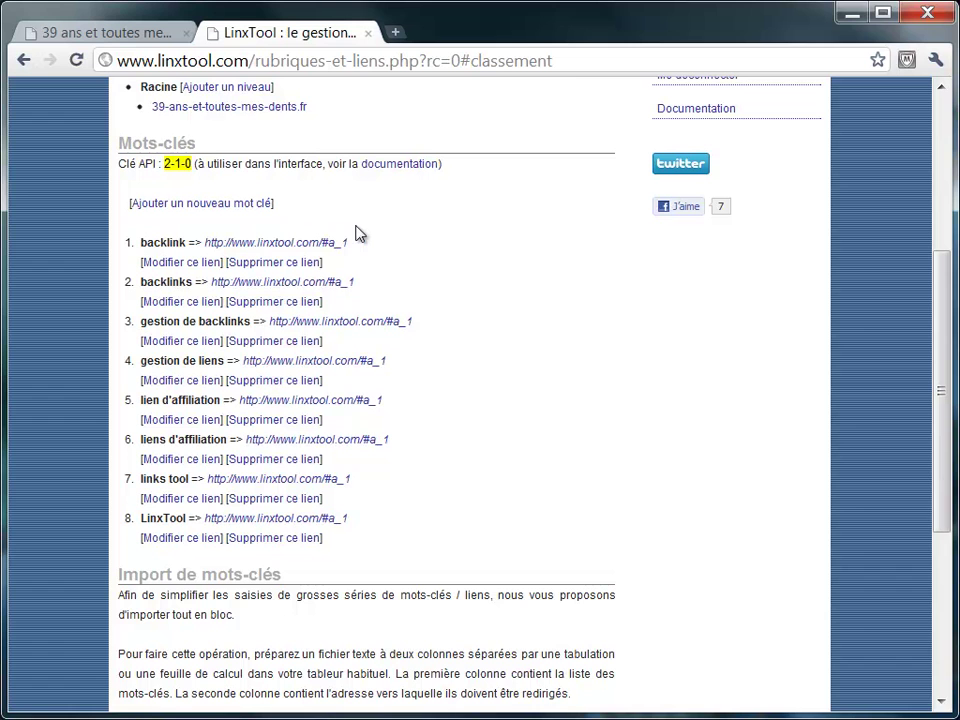
{"action": "left_click", "coordinate": [146, 40]}
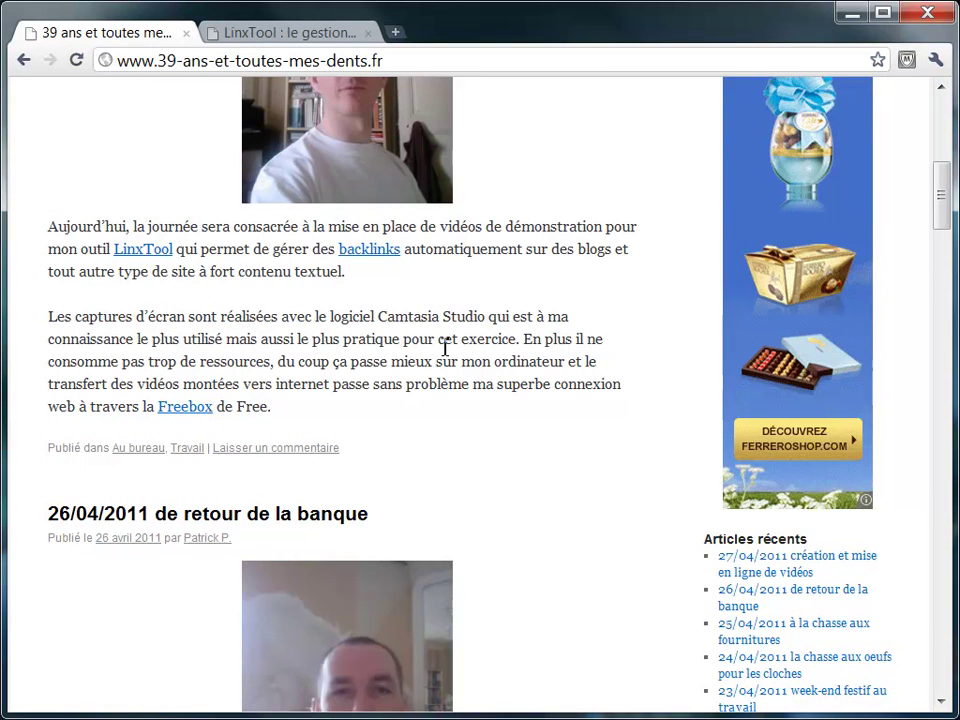
{"action": "left_click_drag", "start_coordinate": [380, 316], "coordinate": [487, 322]}
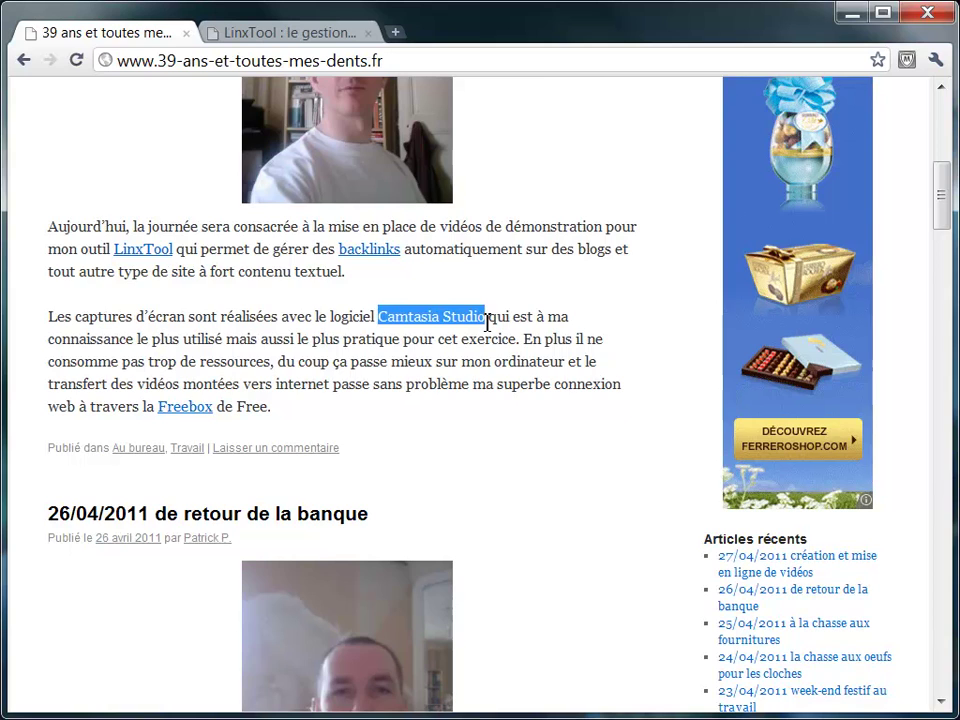
Step: Open techsmith.com alongside the blog and switch the site to its French version
{"action": "key", "text": "ctrl+t"}
{"action": "type", "text": "techsmith"}
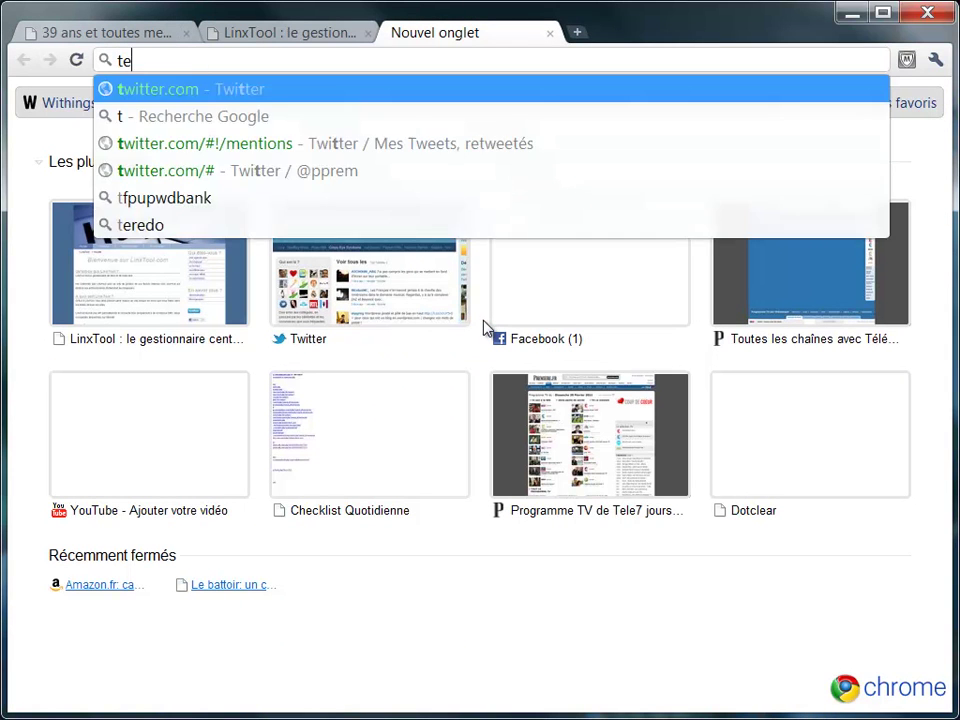
{"action": "type", "text": ".com"}
{"action": "key", "text": "Return"}
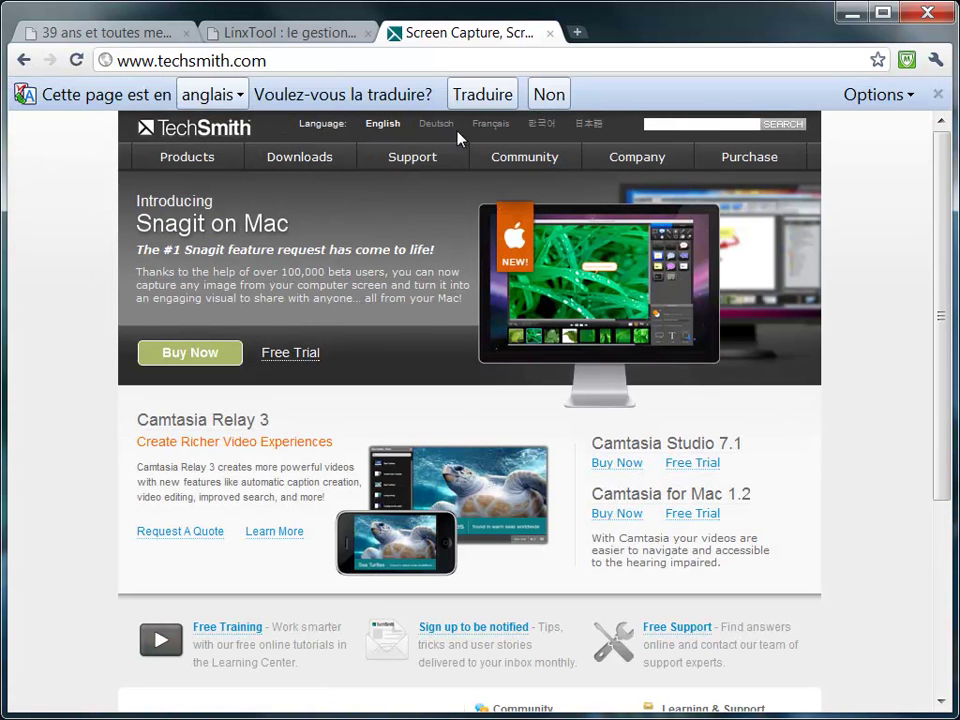
{"action": "left_click", "coordinate": [491, 124]}
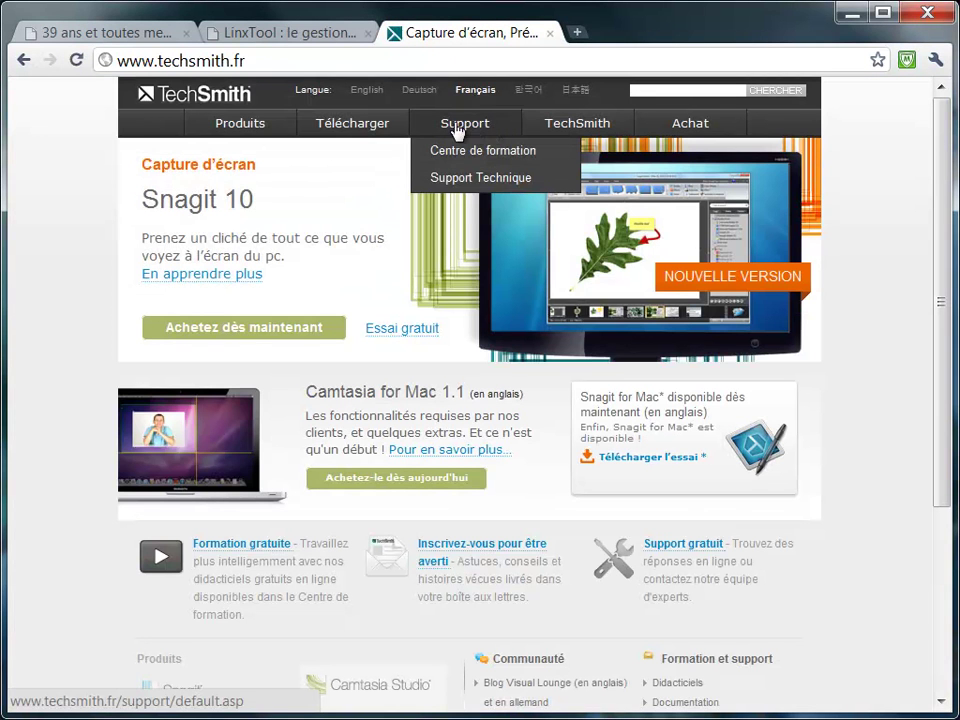
Step: Open the Camtasia Studio product page on the French TechSmith site and copy its web address
{"action": "mouse_move", "coordinate": [338, 128]}
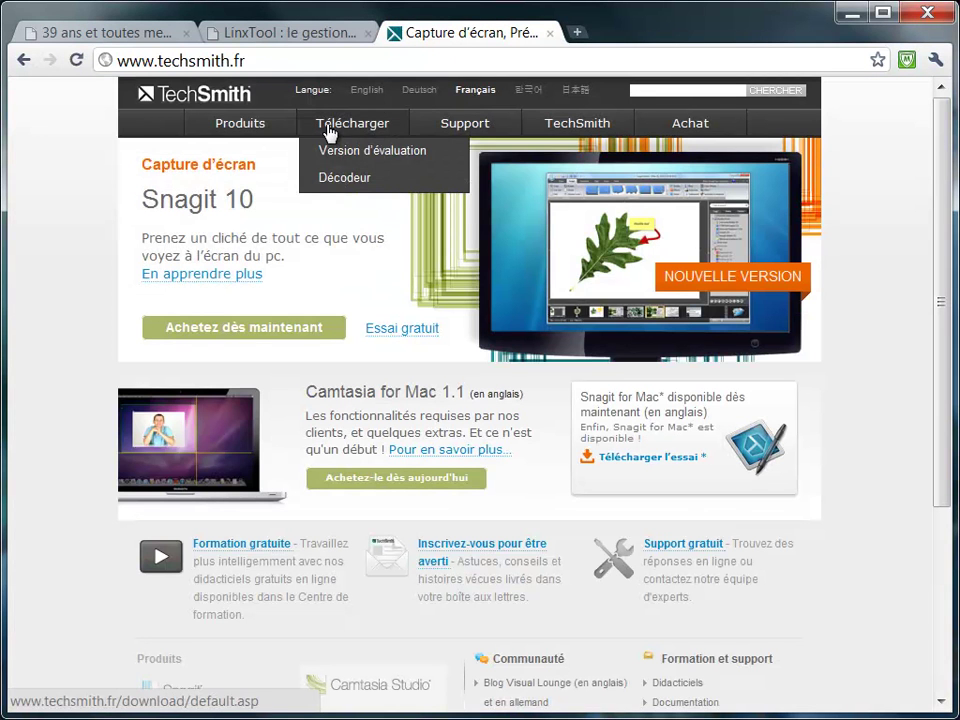
{"action": "mouse_move", "coordinate": [280, 132]}
{"action": "left_click", "coordinate": [272, 181]}
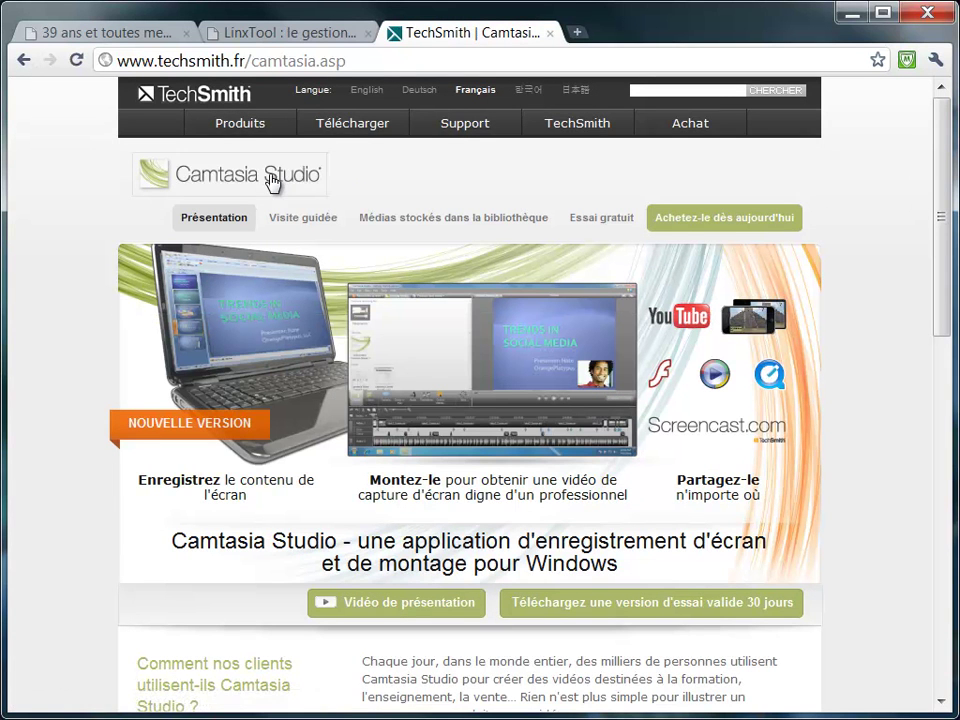
{"action": "left_click", "coordinate": [487, 59]}
{"action": "key", "text": "ctrl+c"}
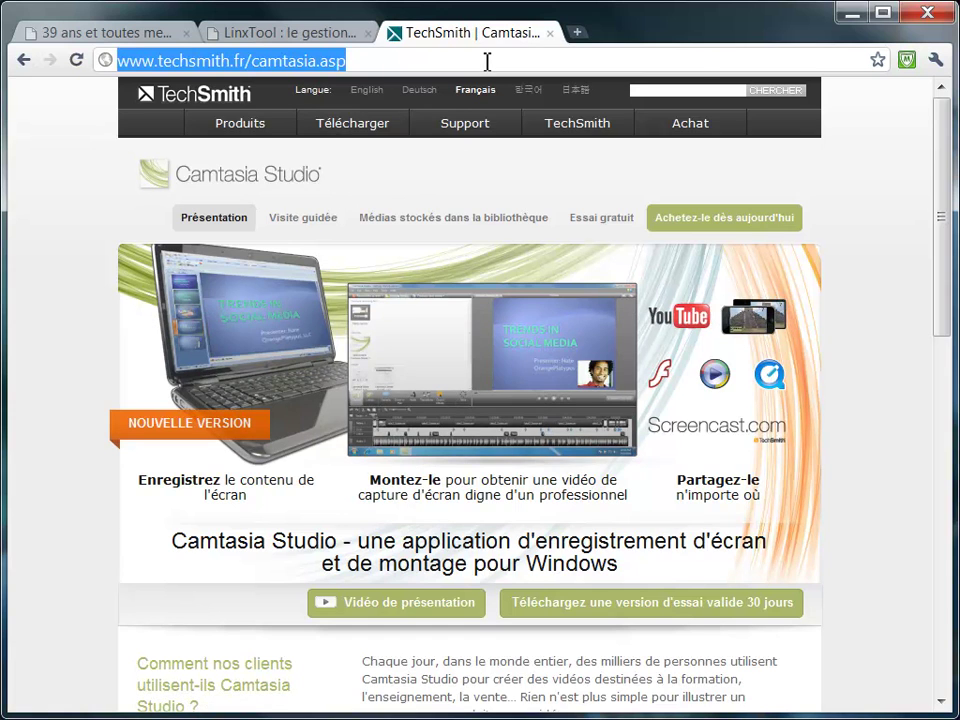
{"action": "key", "text": "ctrl+Tab"}
{"action": "key", "text": "ctrl+Tab"}
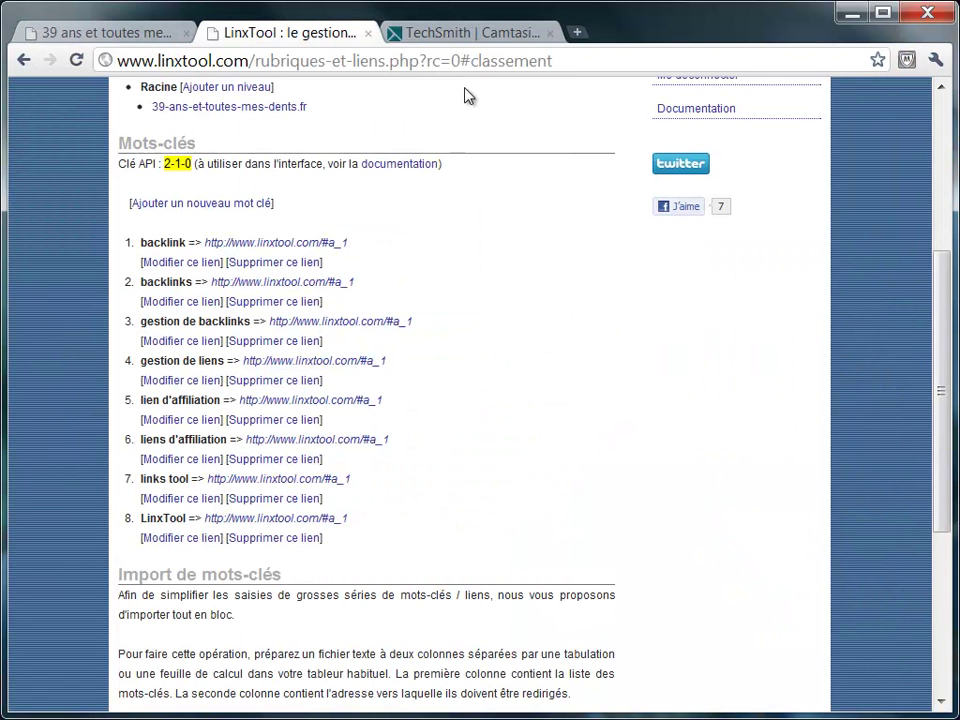
{"action": "left_click", "coordinate": [243, 108]}
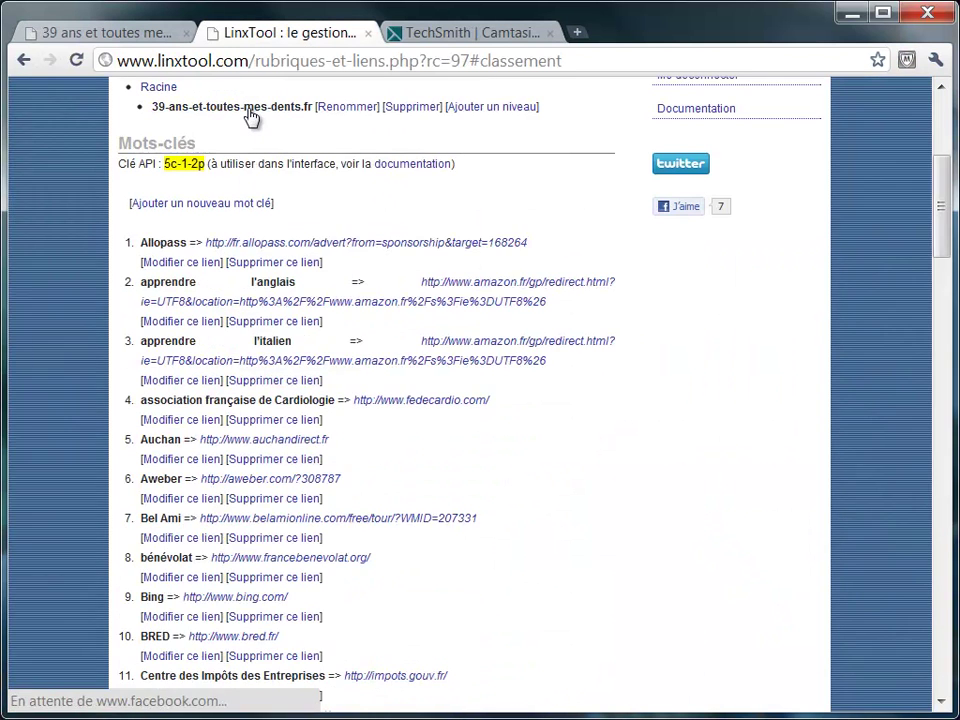
{"action": "left_click", "coordinate": [250, 206]}
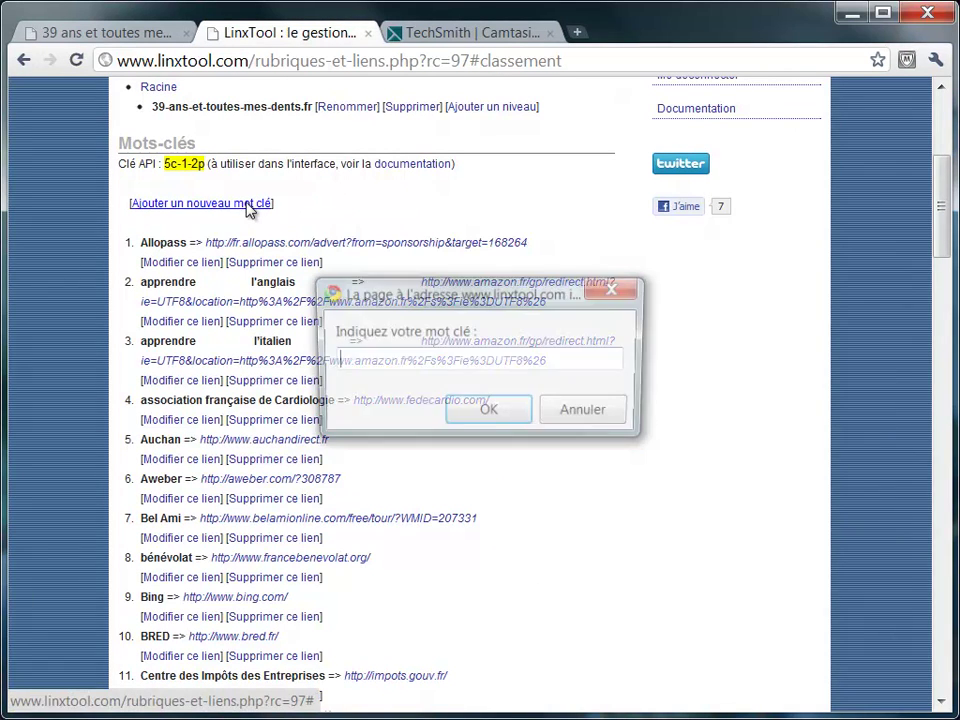
{"action": "type", "text": "Camta"}
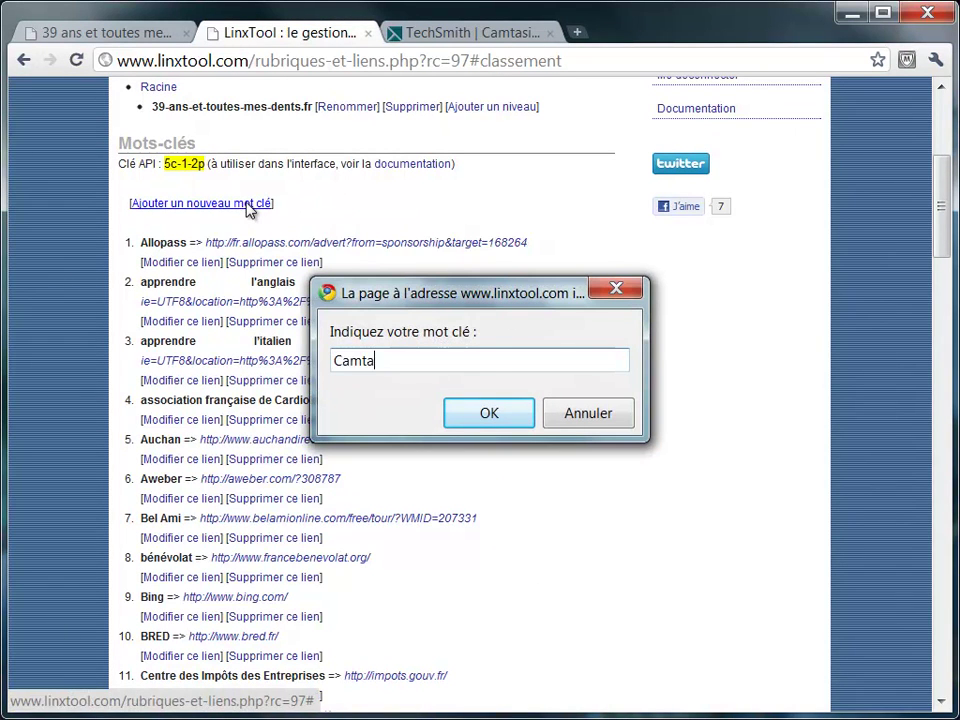
{"action": "type", "text": "sia Studio"}
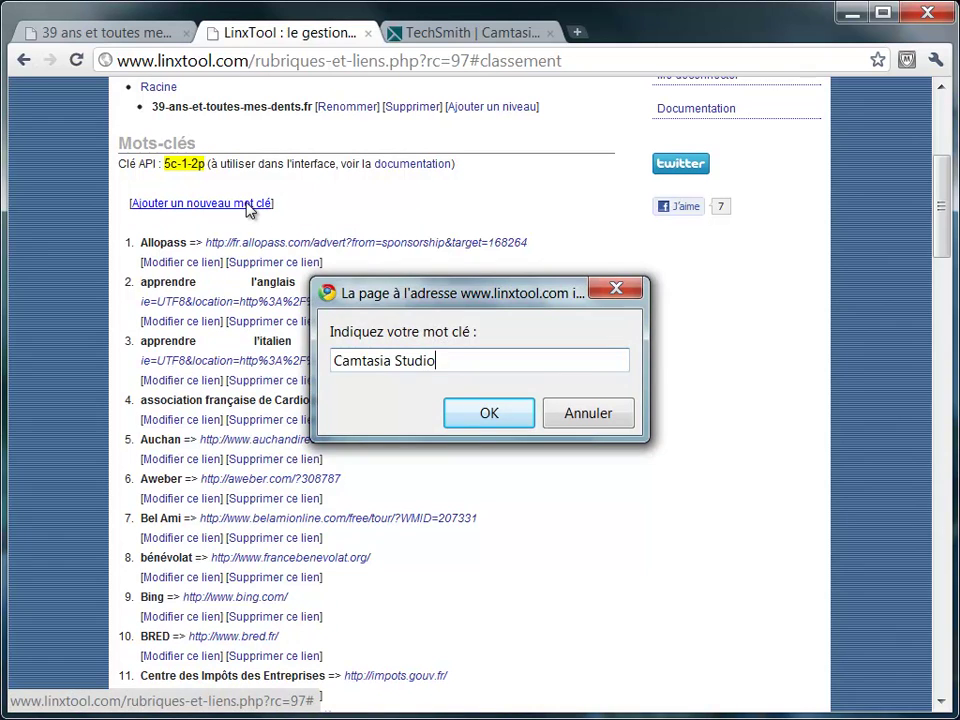
{"action": "key", "text": "Return"}
{"action": "key", "text": "ctrl+v"}
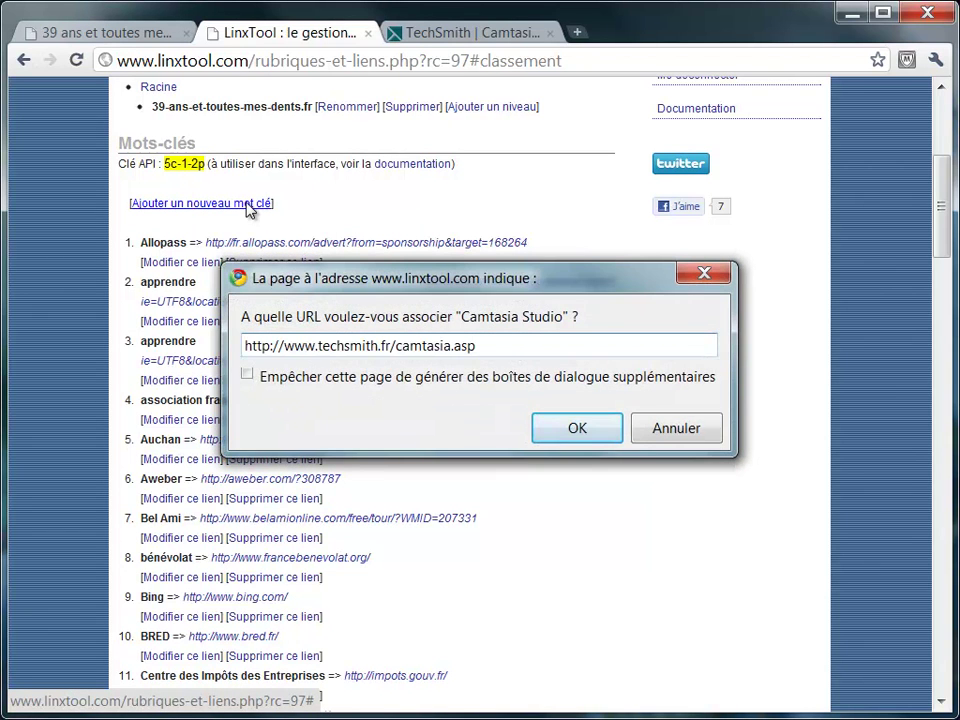
{"action": "key", "text": "Return"}
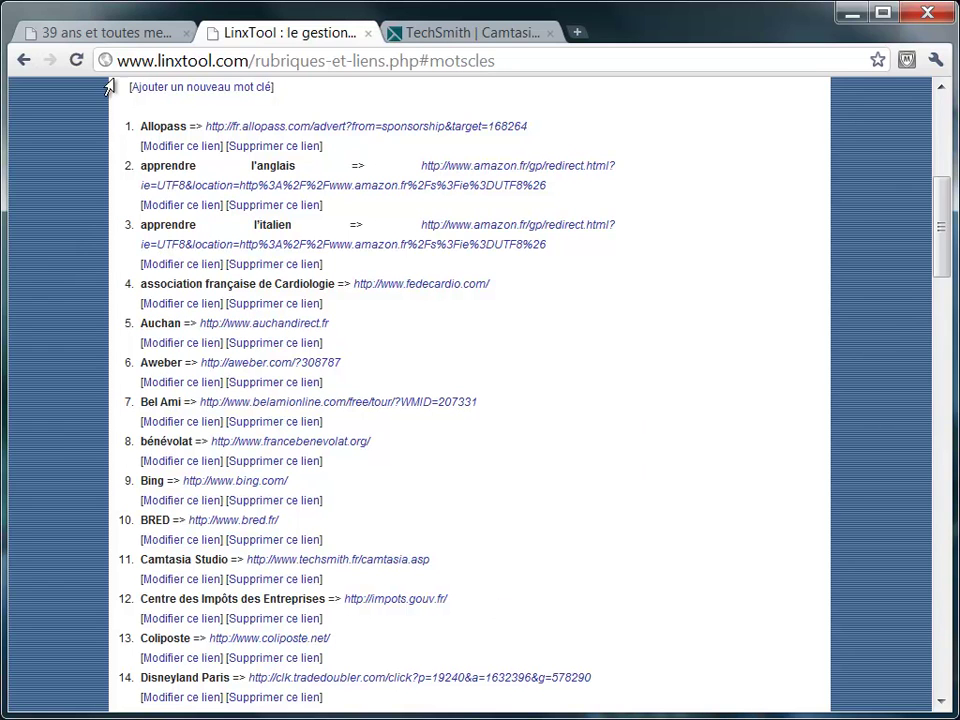
Step: Reload the blog's home page and check the Camtasia Studio keyword in the published article
{"action": "left_click", "coordinate": [134, 34]}
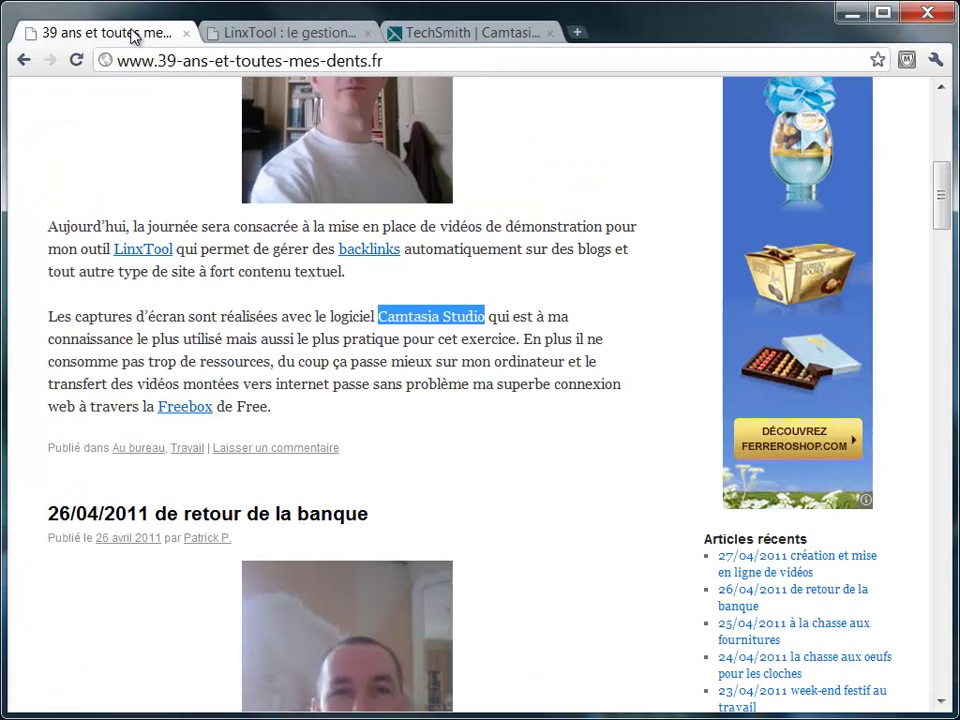
{"action": "left_click", "coordinate": [222, 217]}
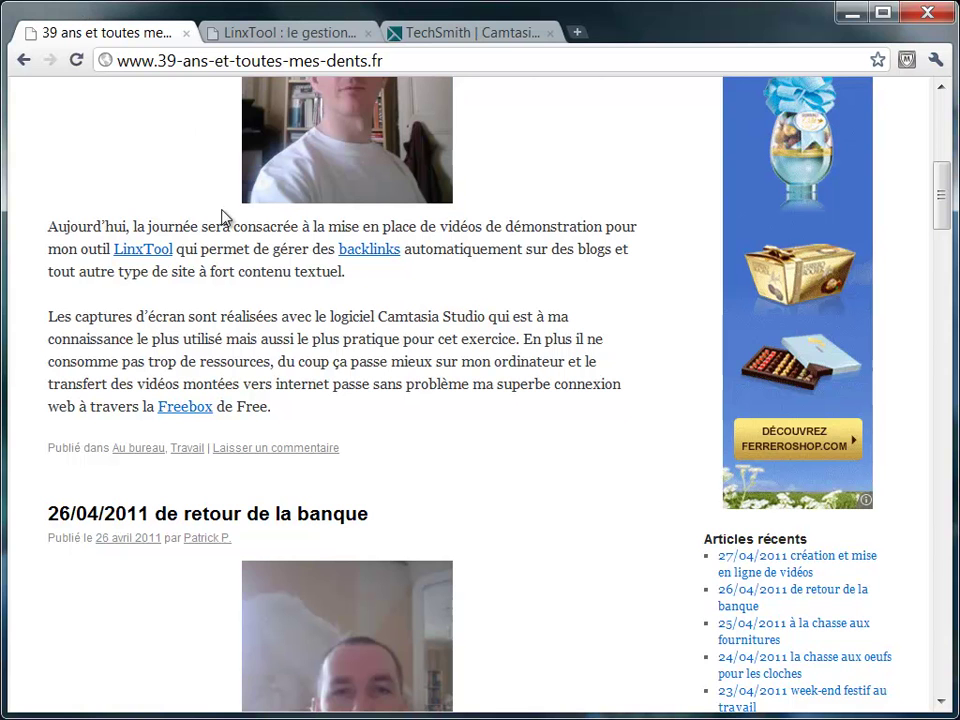
{"action": "key", "text": "F5"}
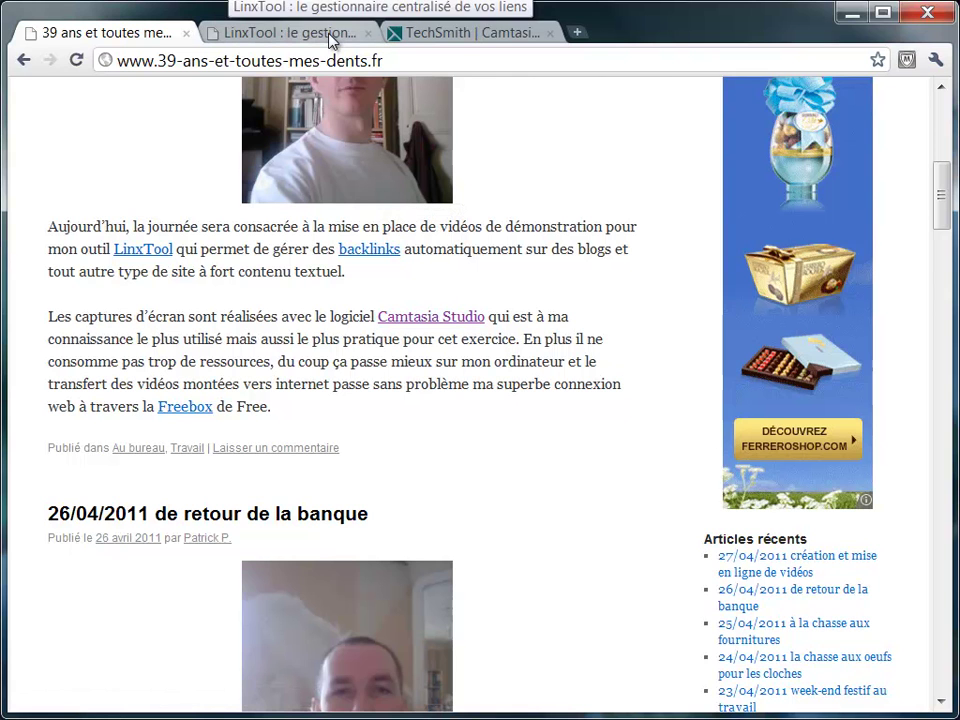
Step: Close the TechSmith page and log out of the LinxTool member area
{"action": "left_click", "coordinate": [290, 33]}
{"action": "left_click", "coordinate": [500, 32]}
{"action": "left_click", "coordinate": [549, 32]}
{"action": "left_click", "coordinate": [140, 36]}
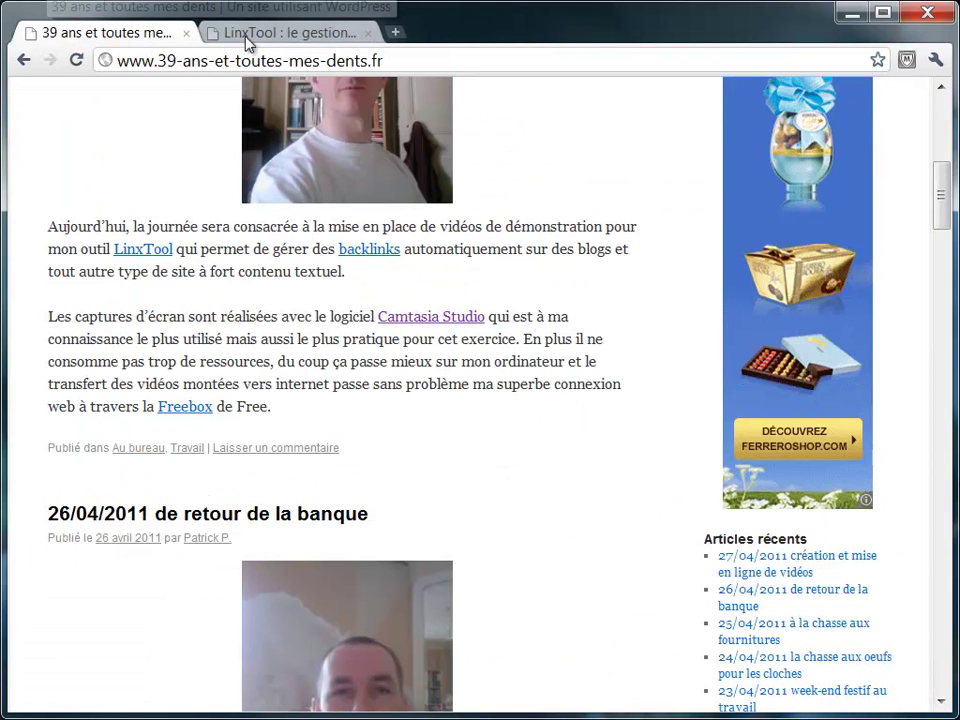
{"action": "left_click", "coordinate": [287, 34]}
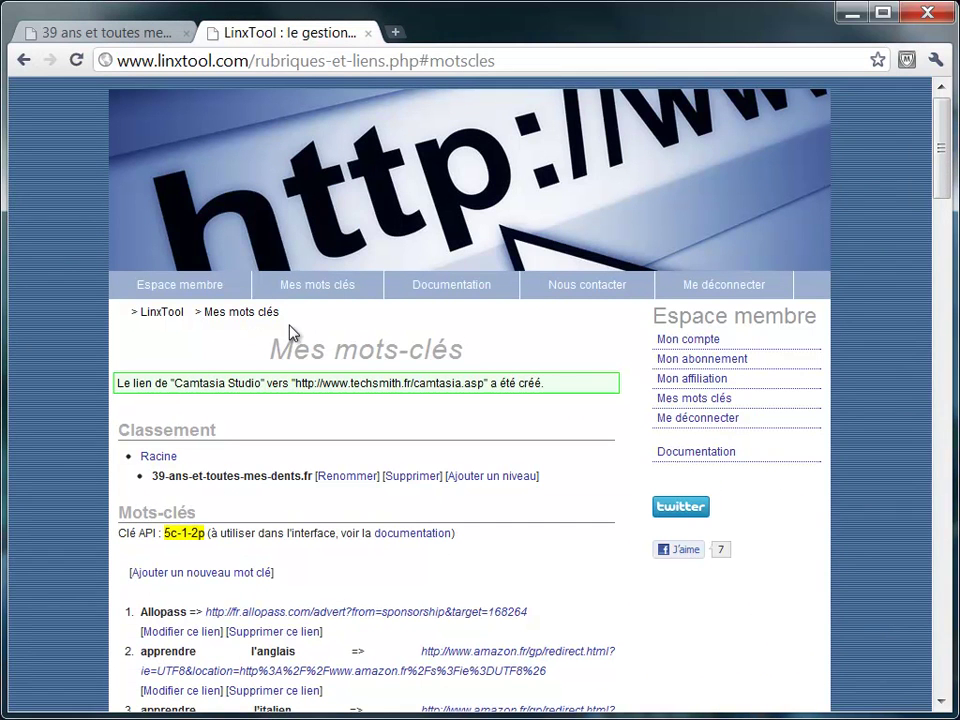
{"action": "left_click", "coordinate": [700, 420]}
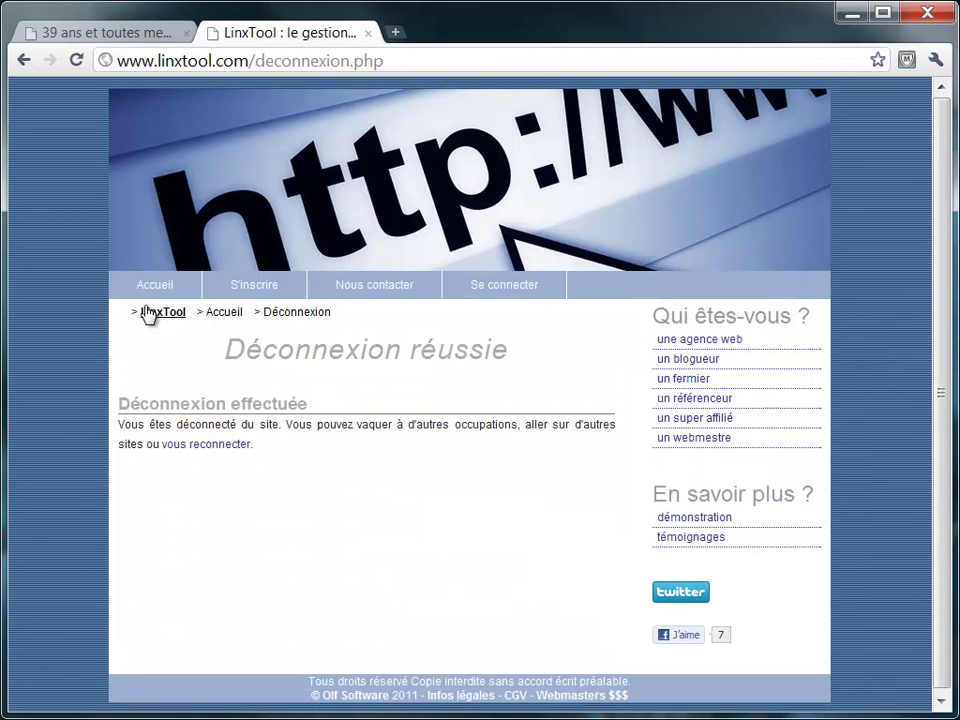
Step: Visit LinxTool's public home page, then open the registration page and examine its sign-up form
{"action": "left_click", "coordinate": [157, 288]}
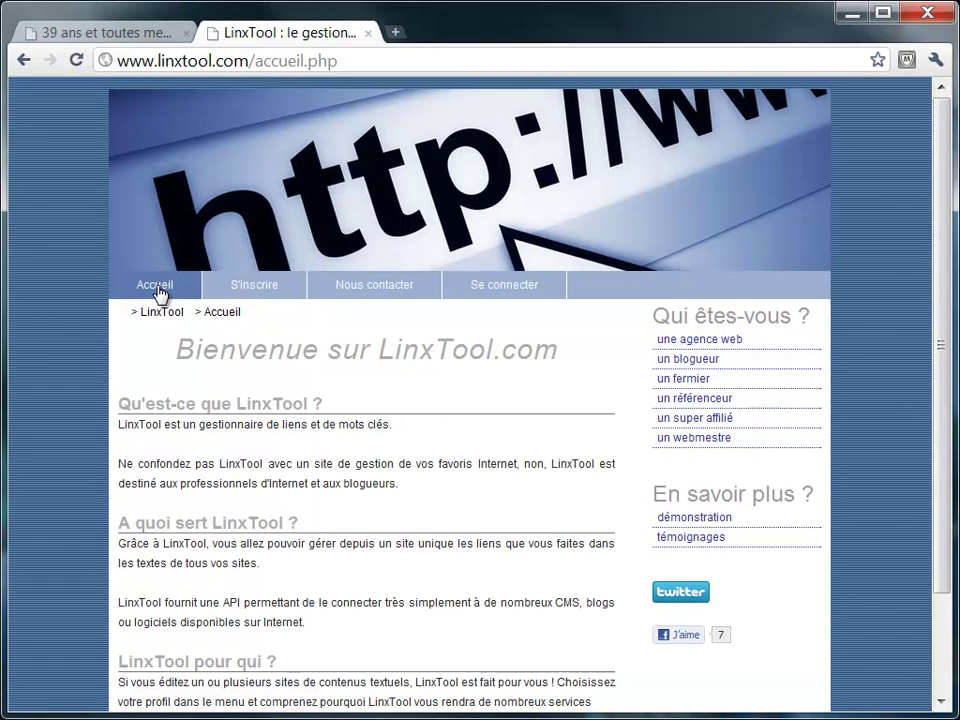
{"action": "left_click", "coordinate": [246, 292]}
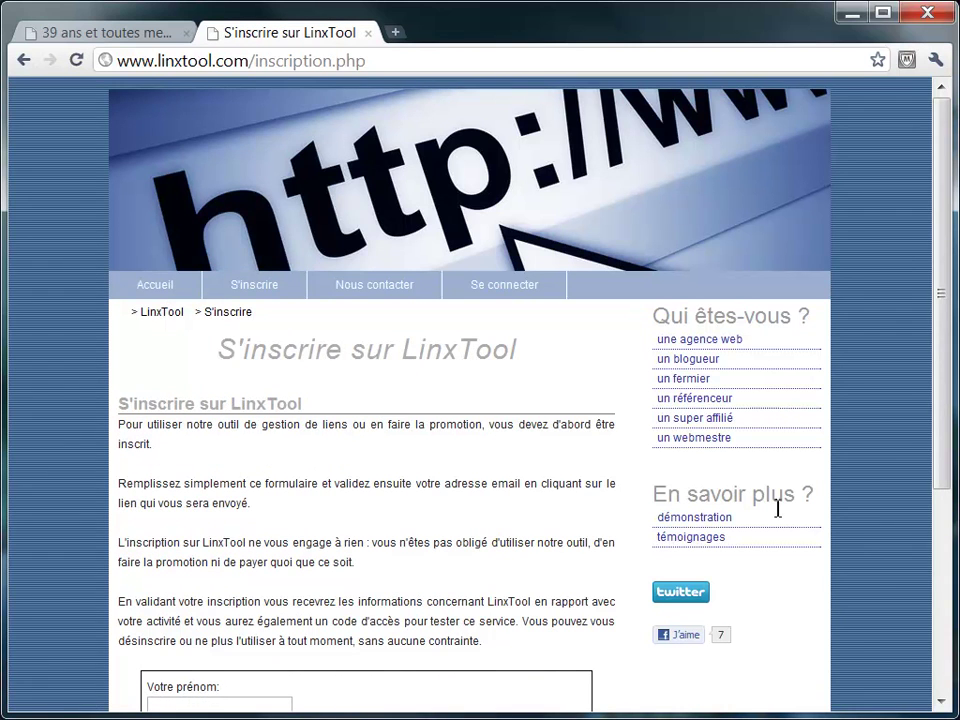
{"action": "scroll", "coordinate": [778, 510], "scroll_direction": "down", "scroll_amount": 5}
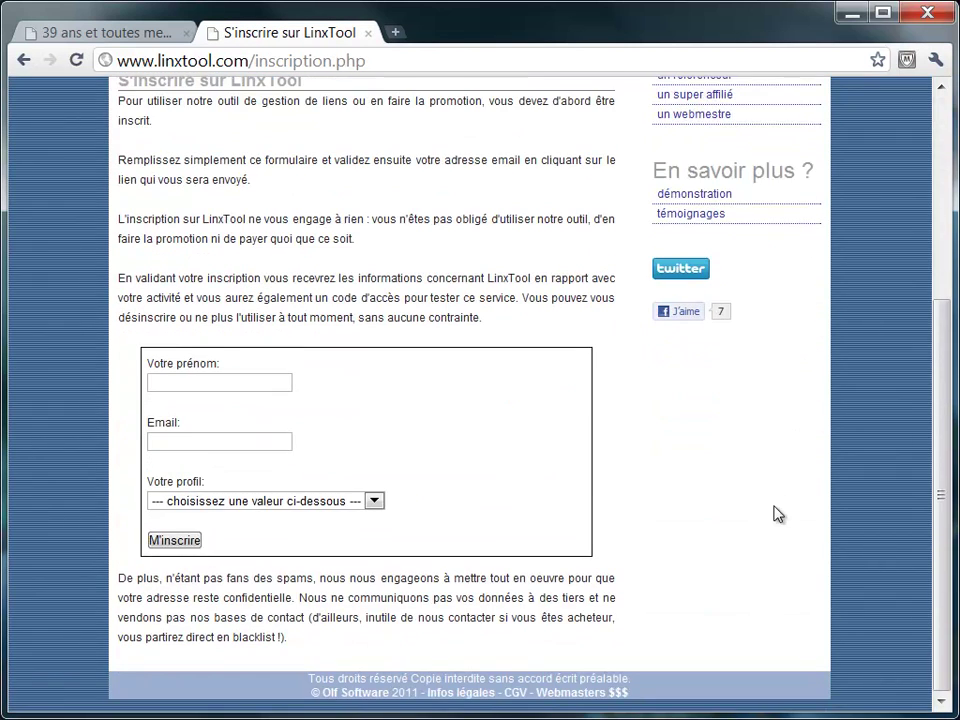